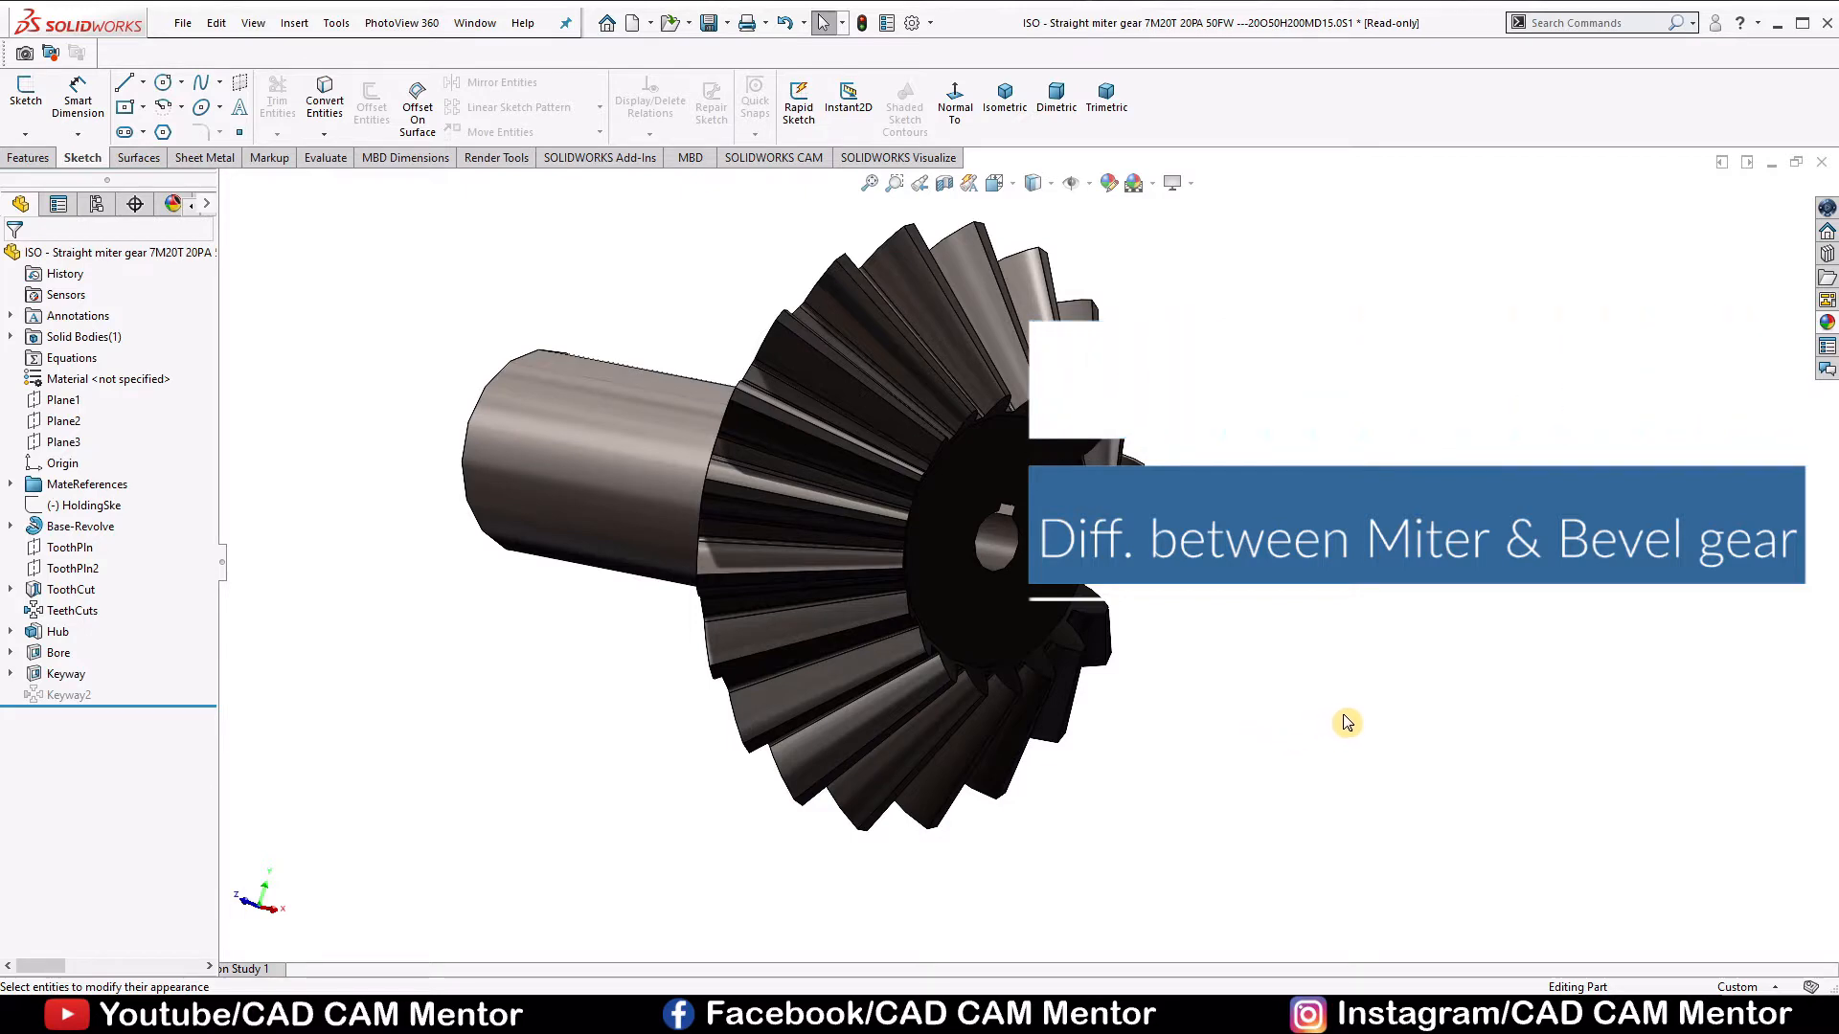
middle_drag(1346, 722, 1124, 760)
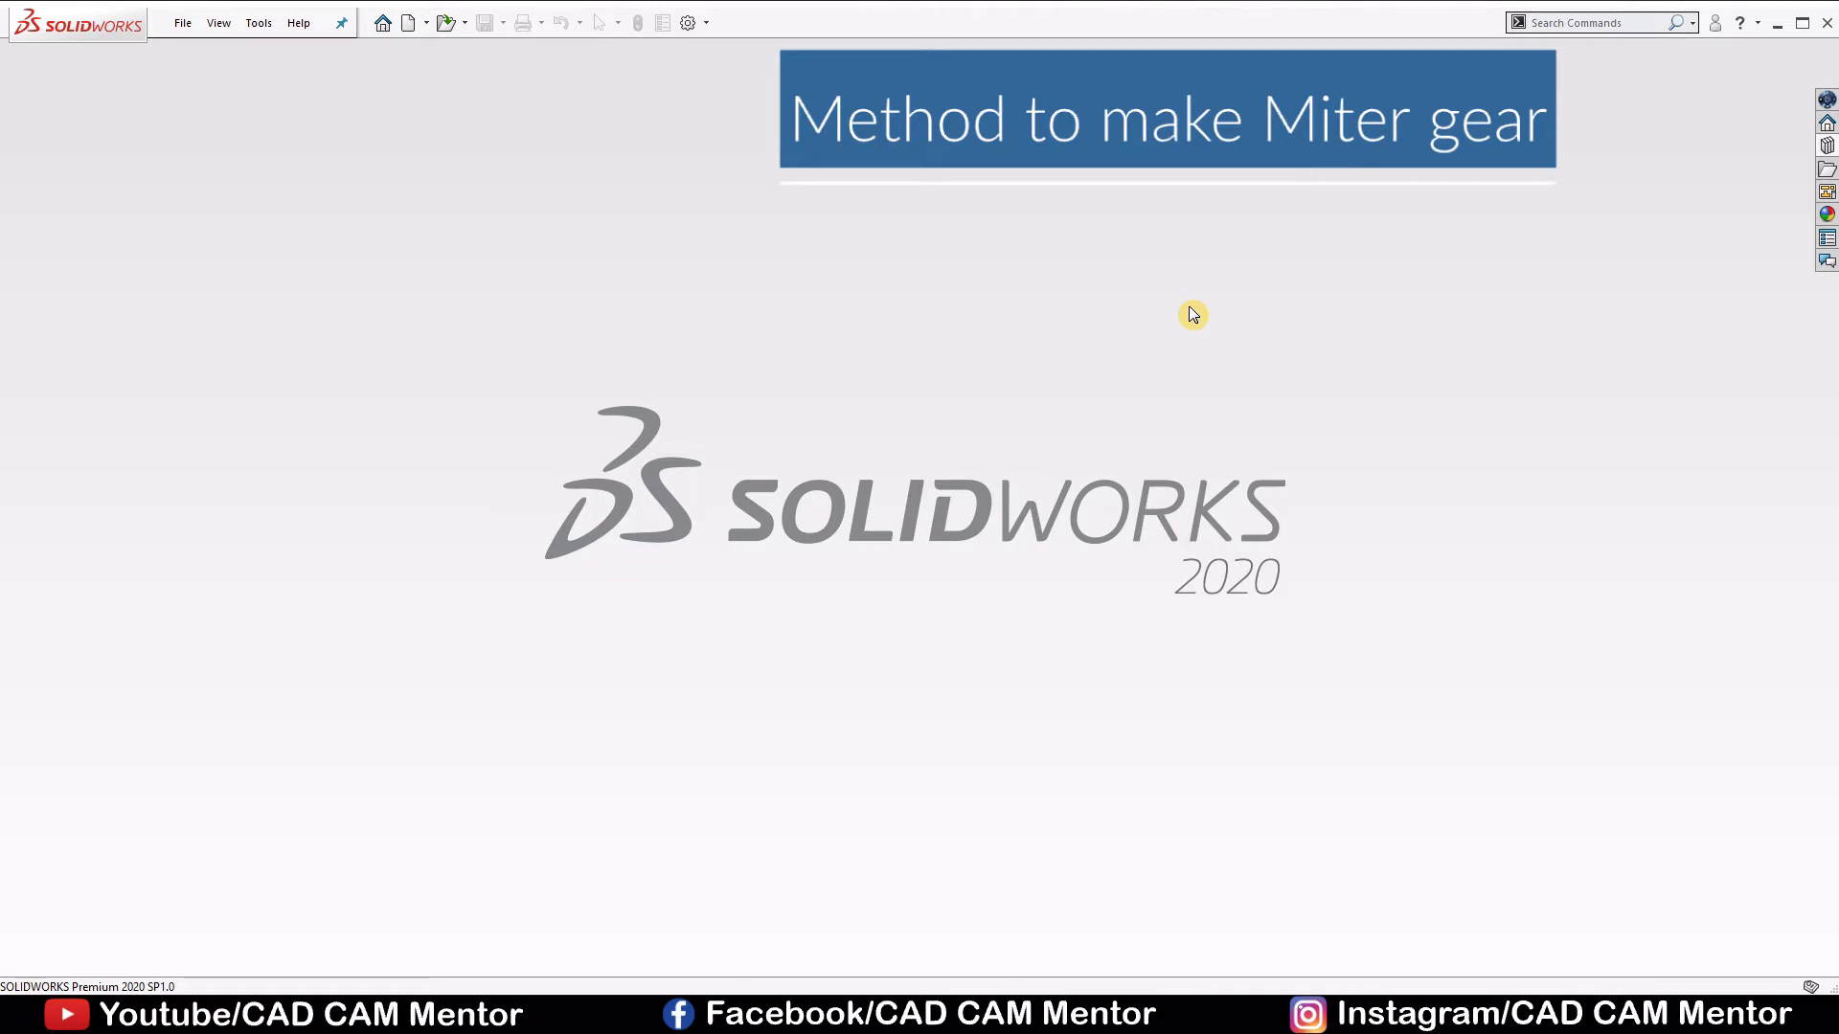
Open the Toolbox in the Design Library and check that the SOLIDWORKS Toolbox Library add-in is active.
click(1825, 152)
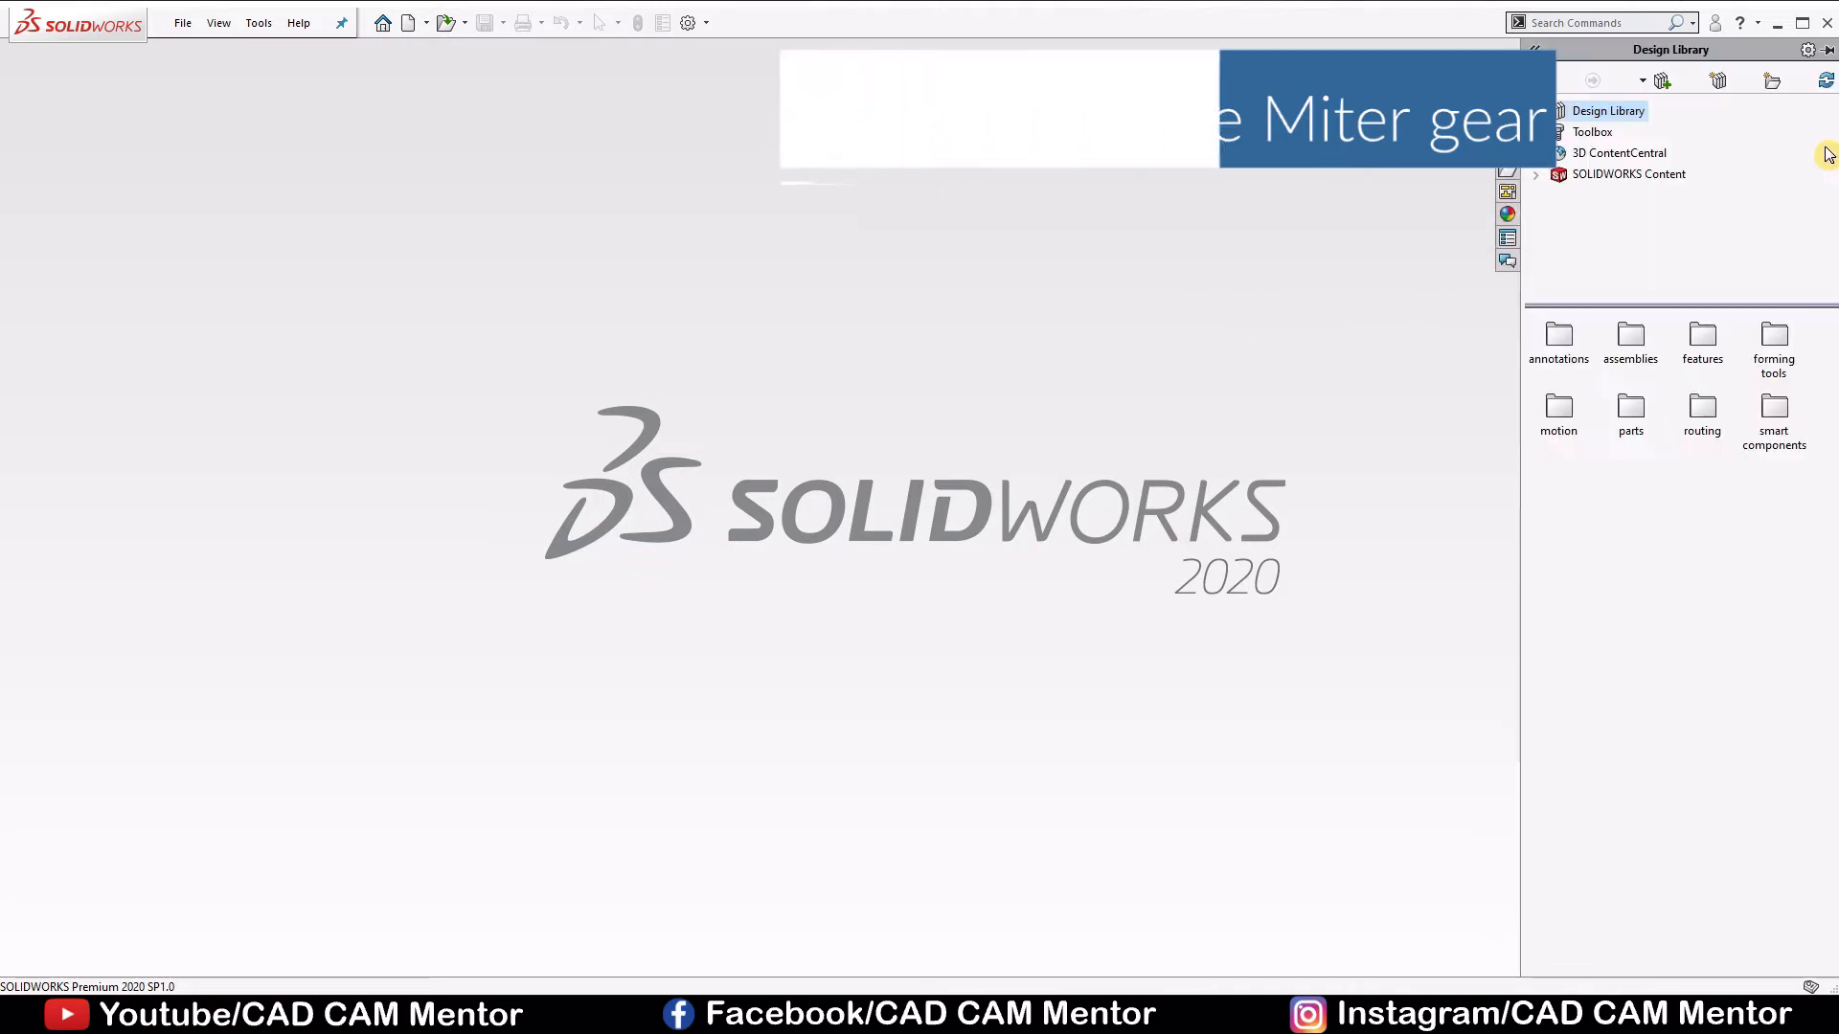
click(1592, 132)
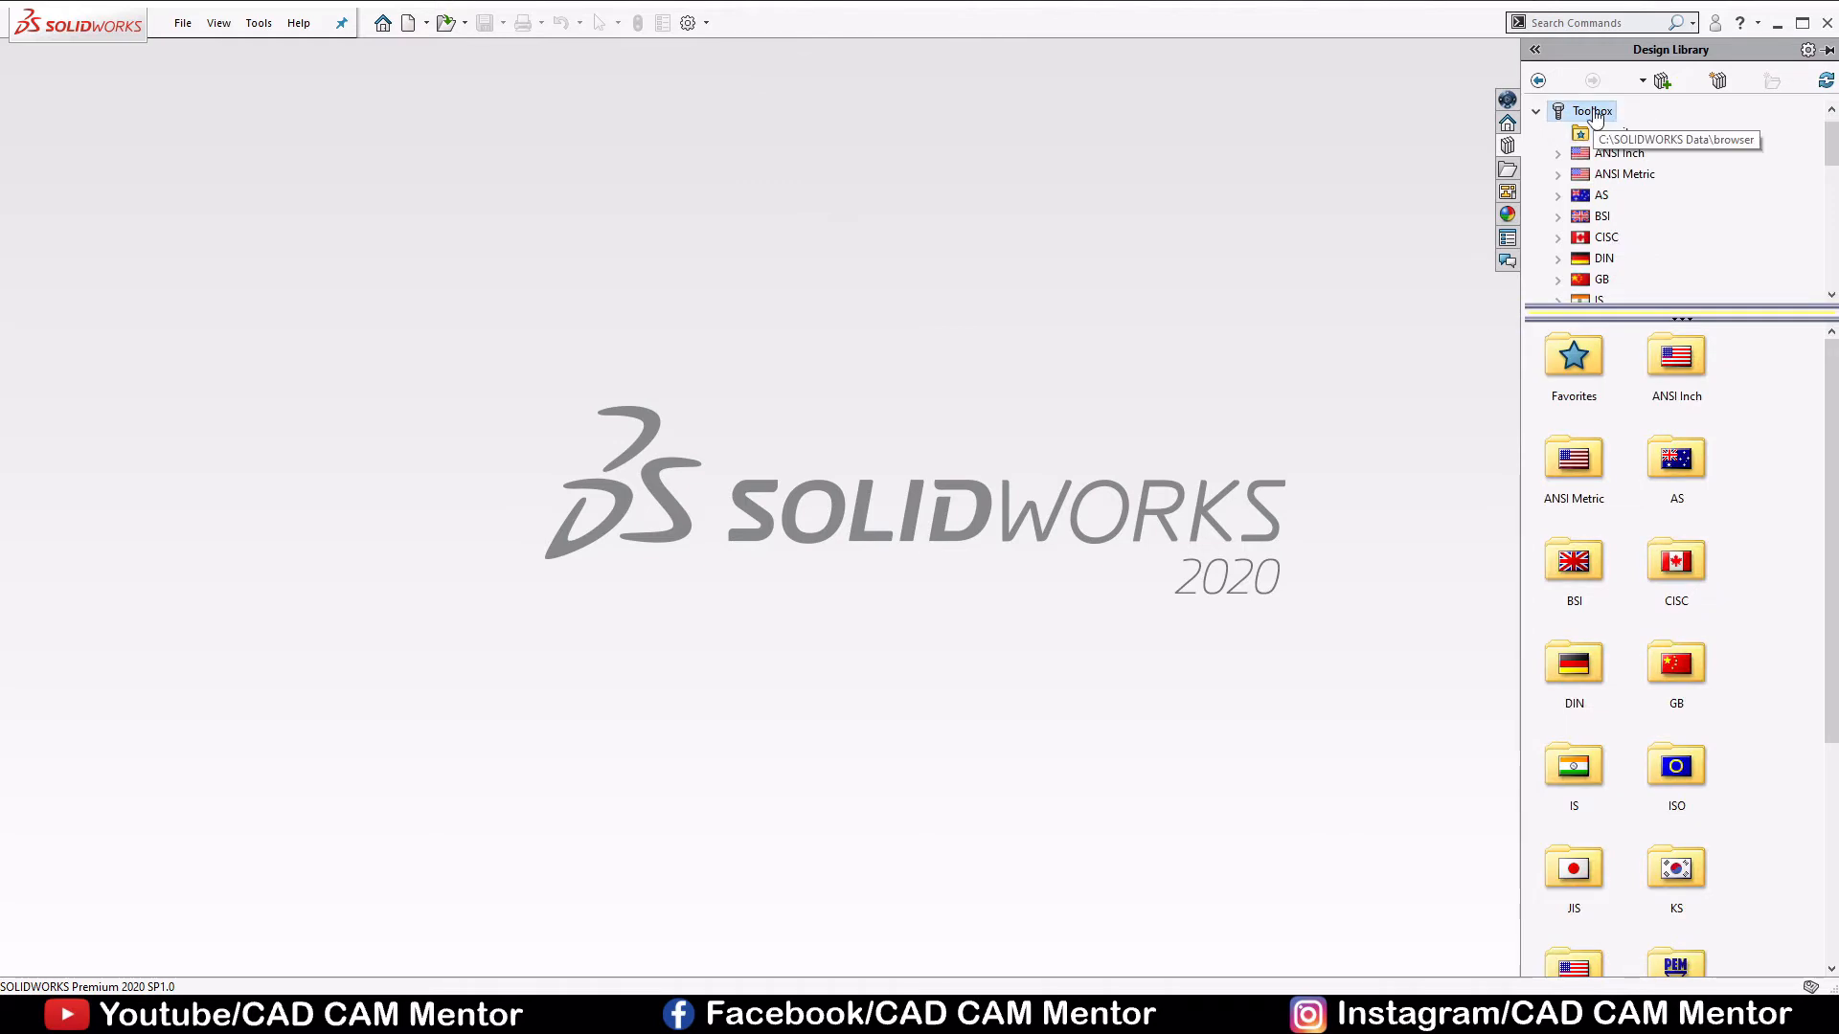
click(707, 22)
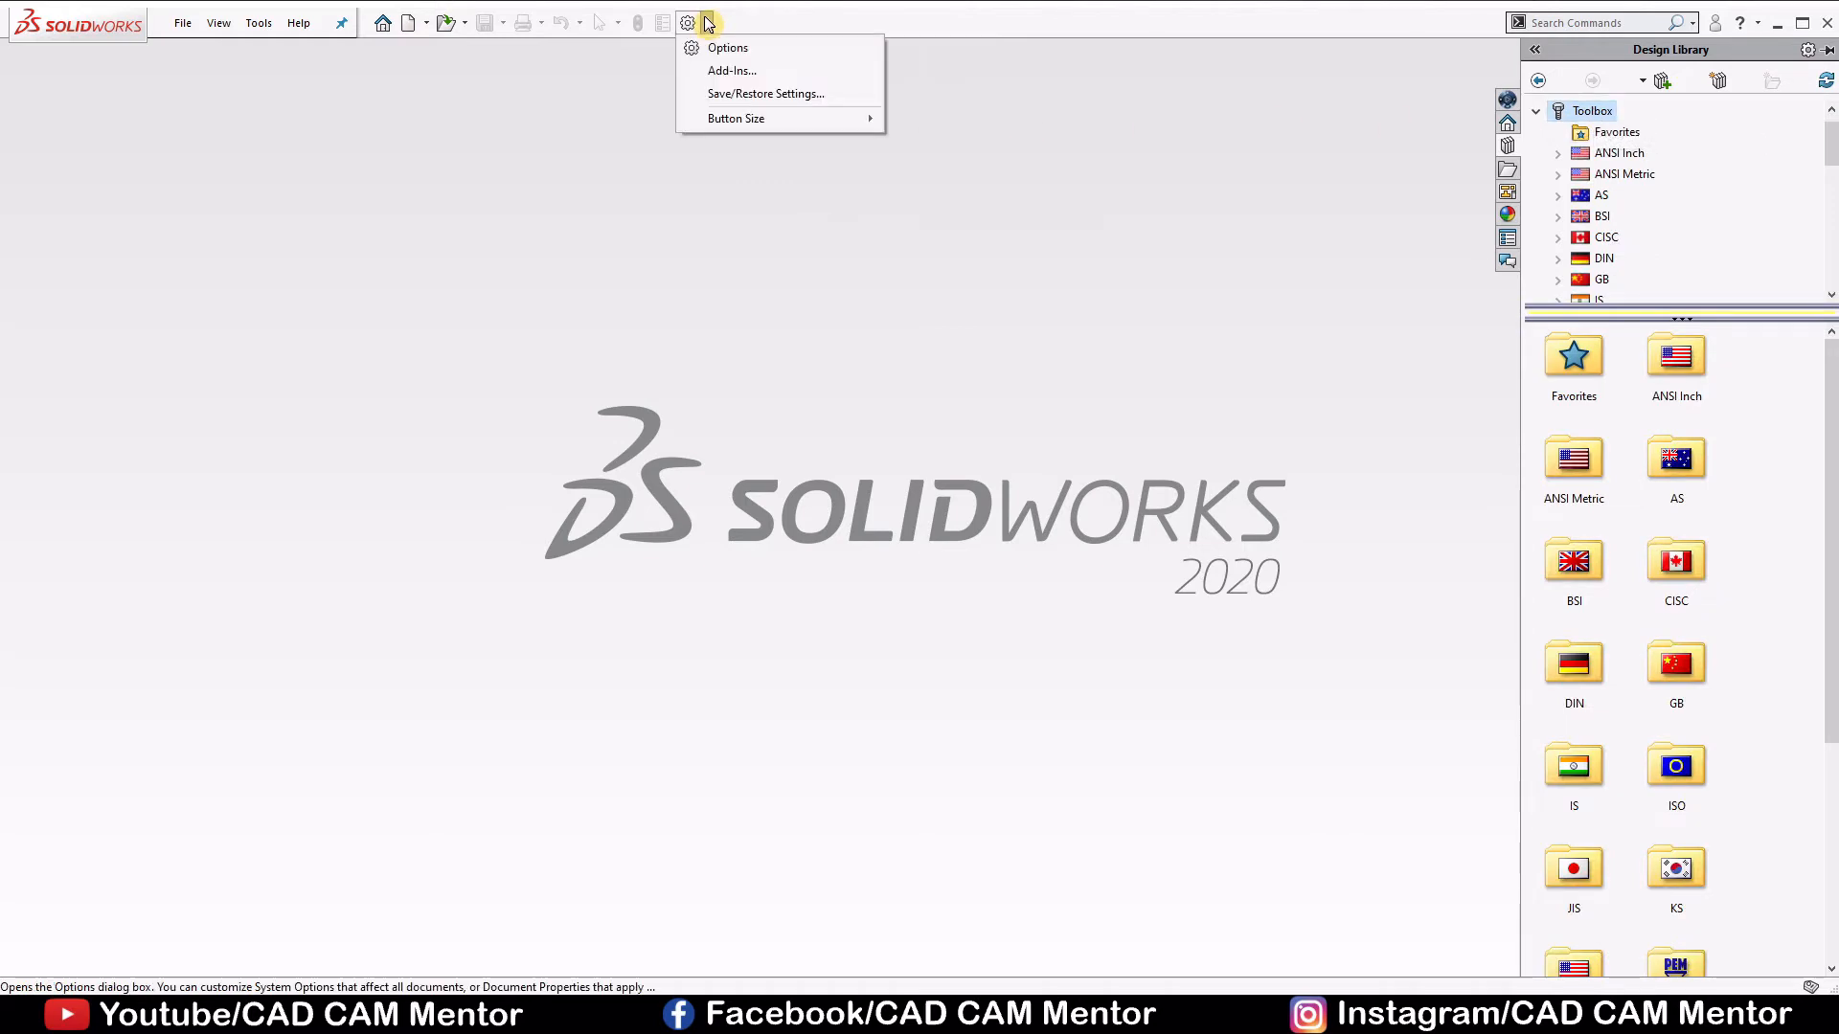
click(732, 70)
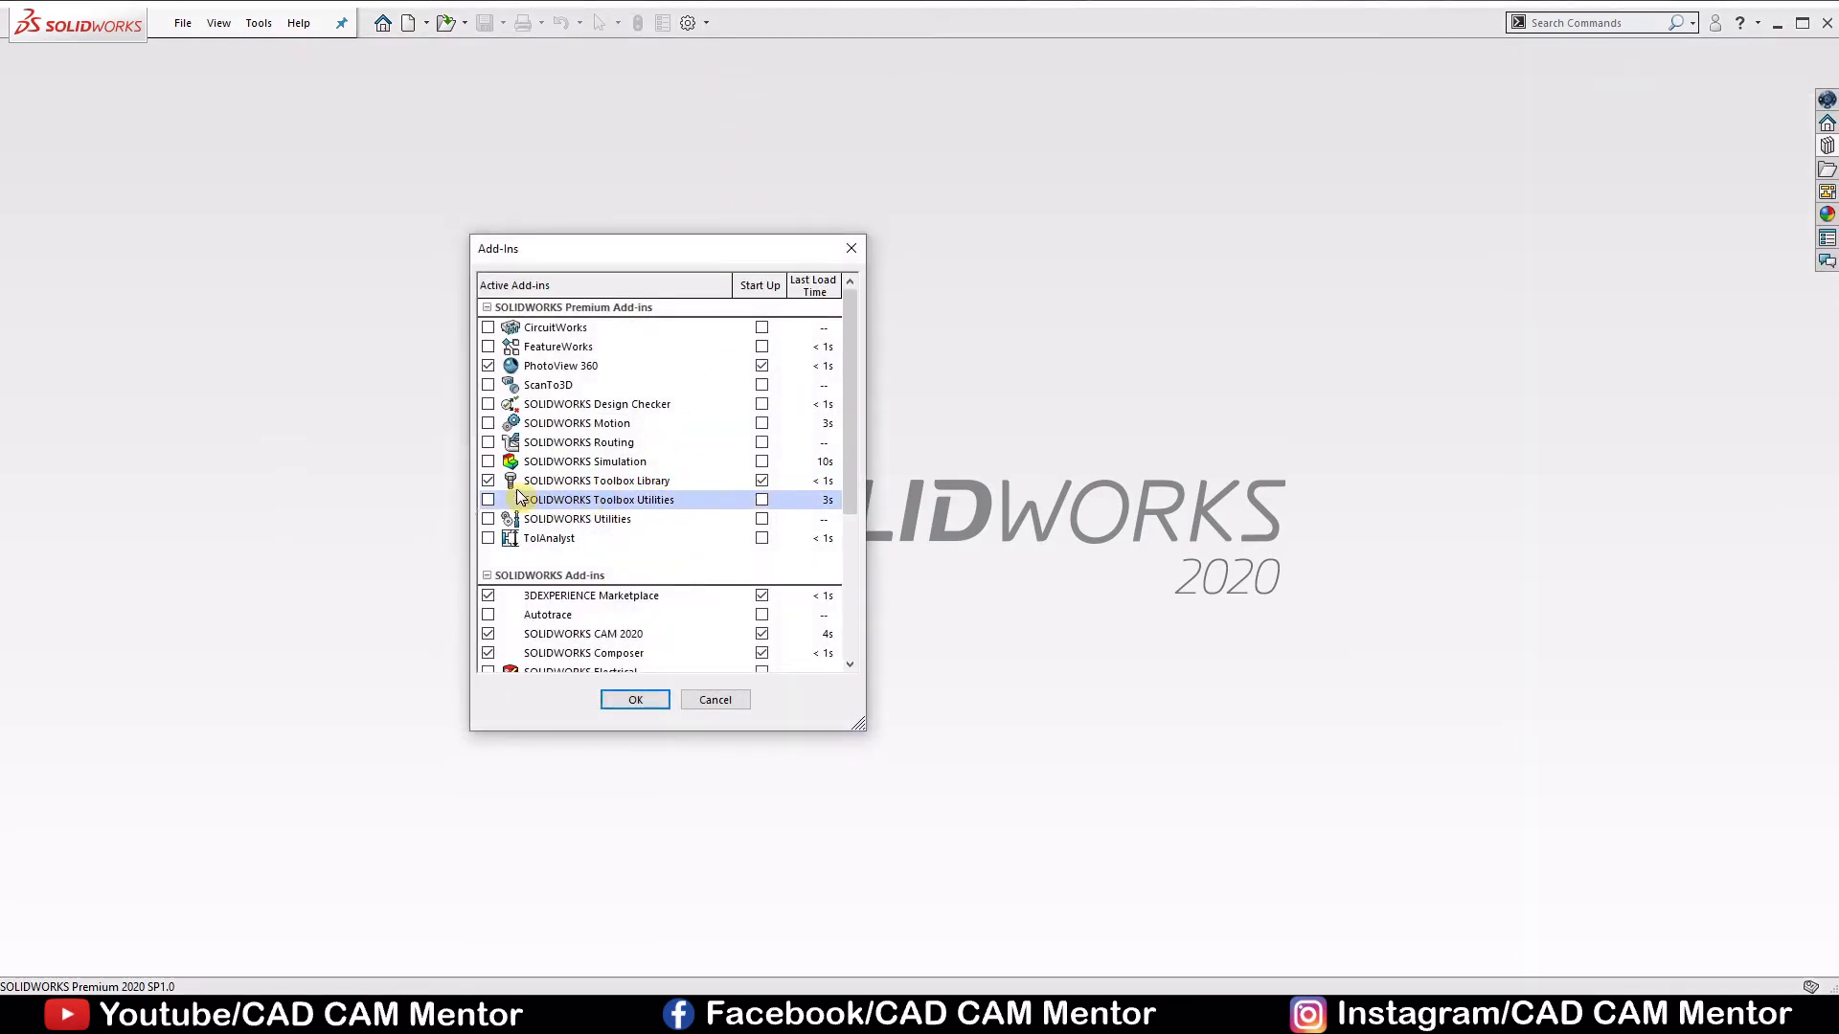
click(636, 698)
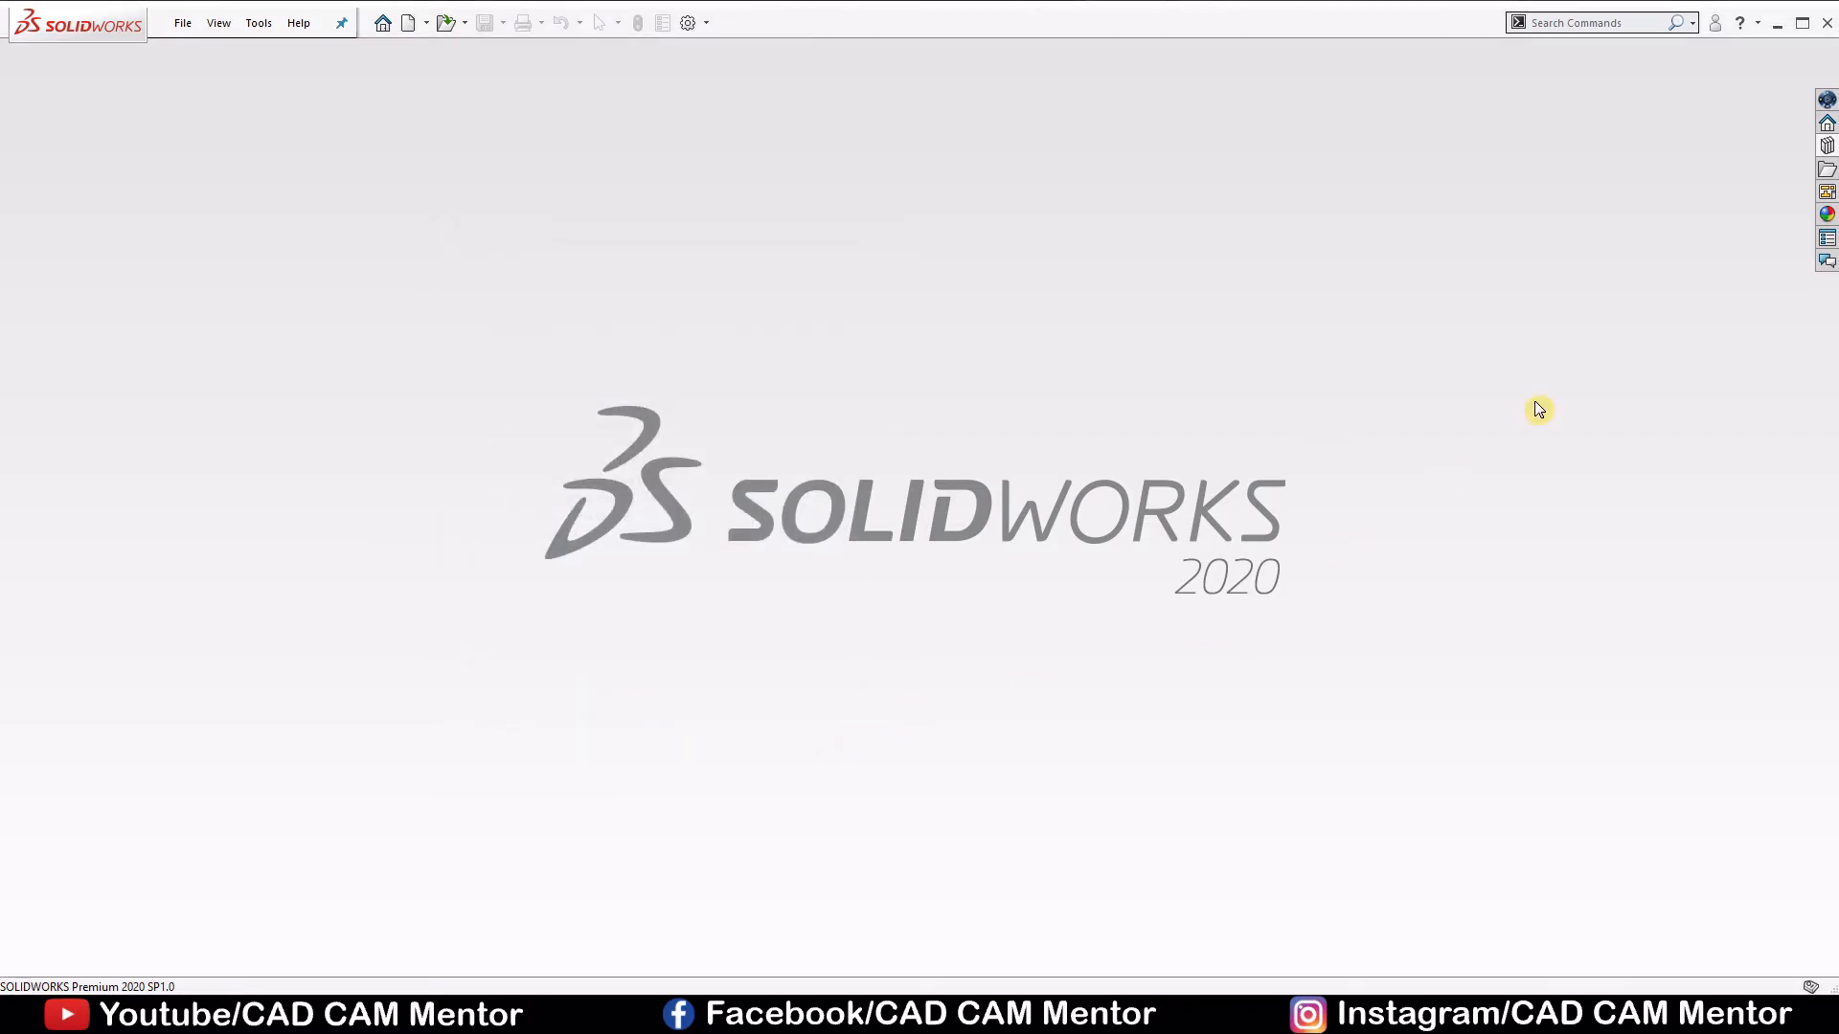
Create a part from the Straight Miter Gear in the Toolbox's ISO Power Transmission Gears folder.
click(1828, 147)
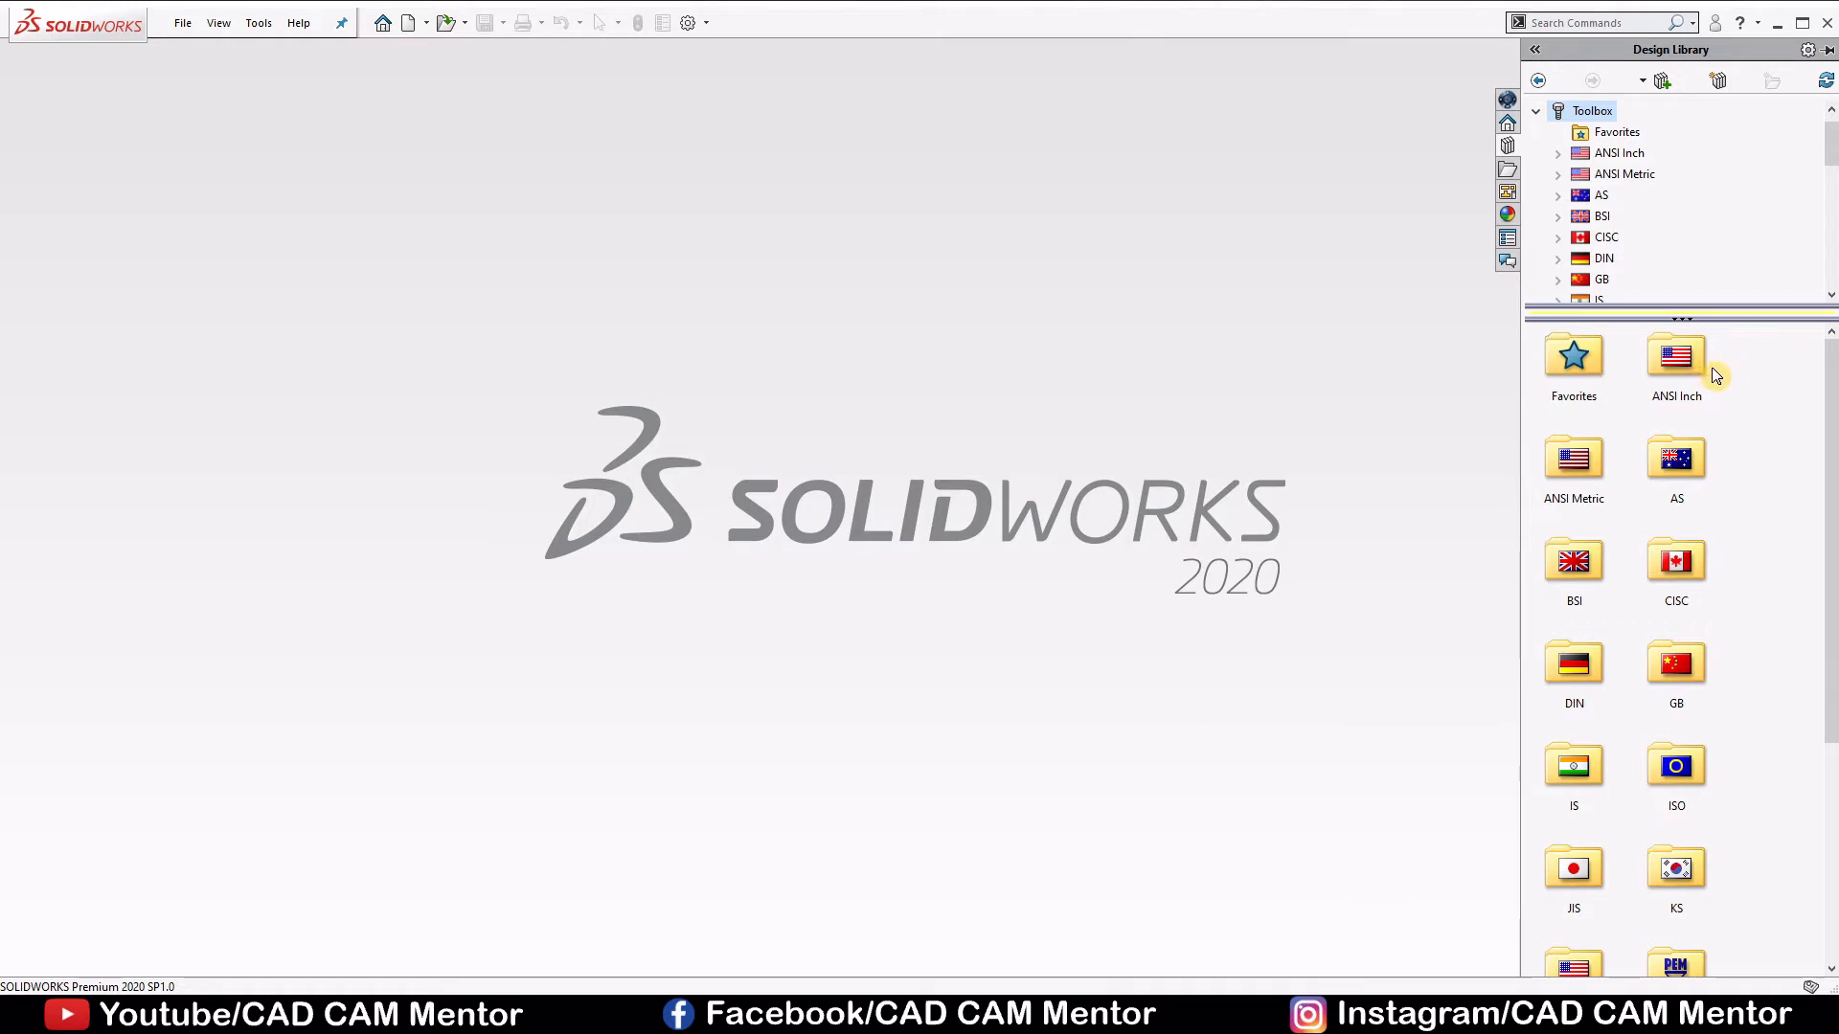
double_click(1676, 766)
double_click(1579, 566)
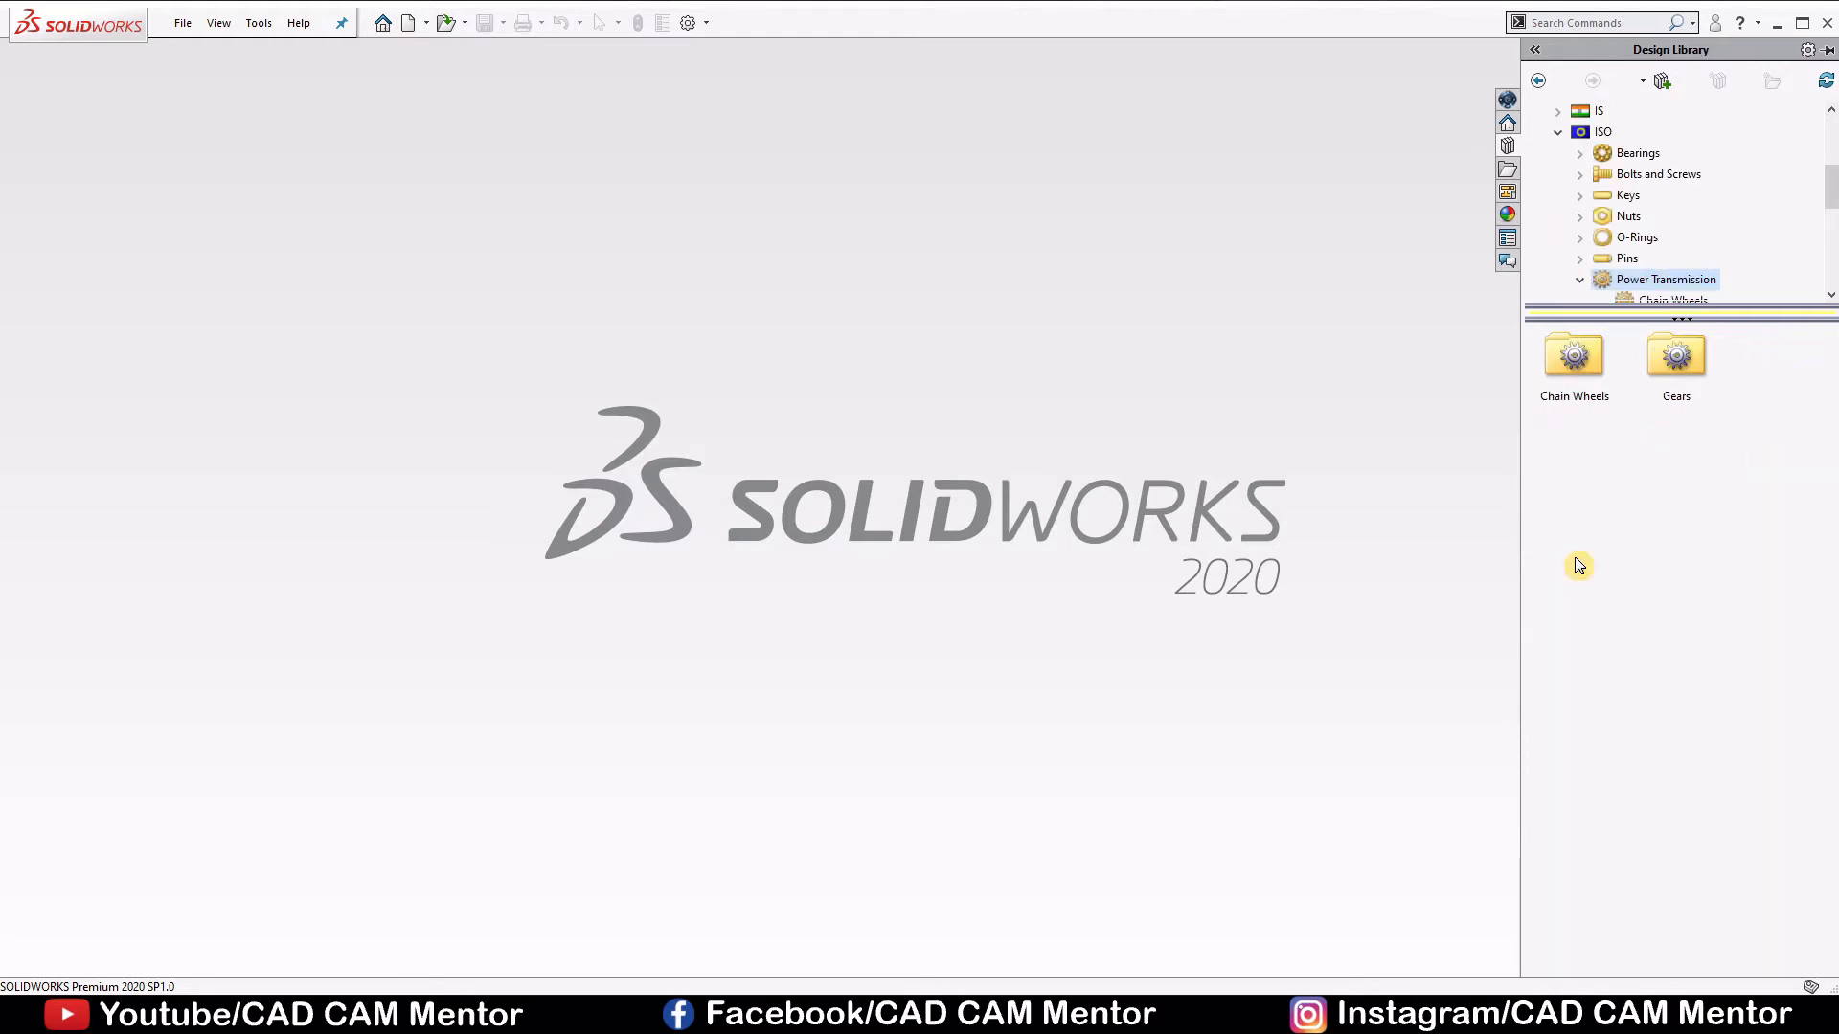
double_click(1678, 360)
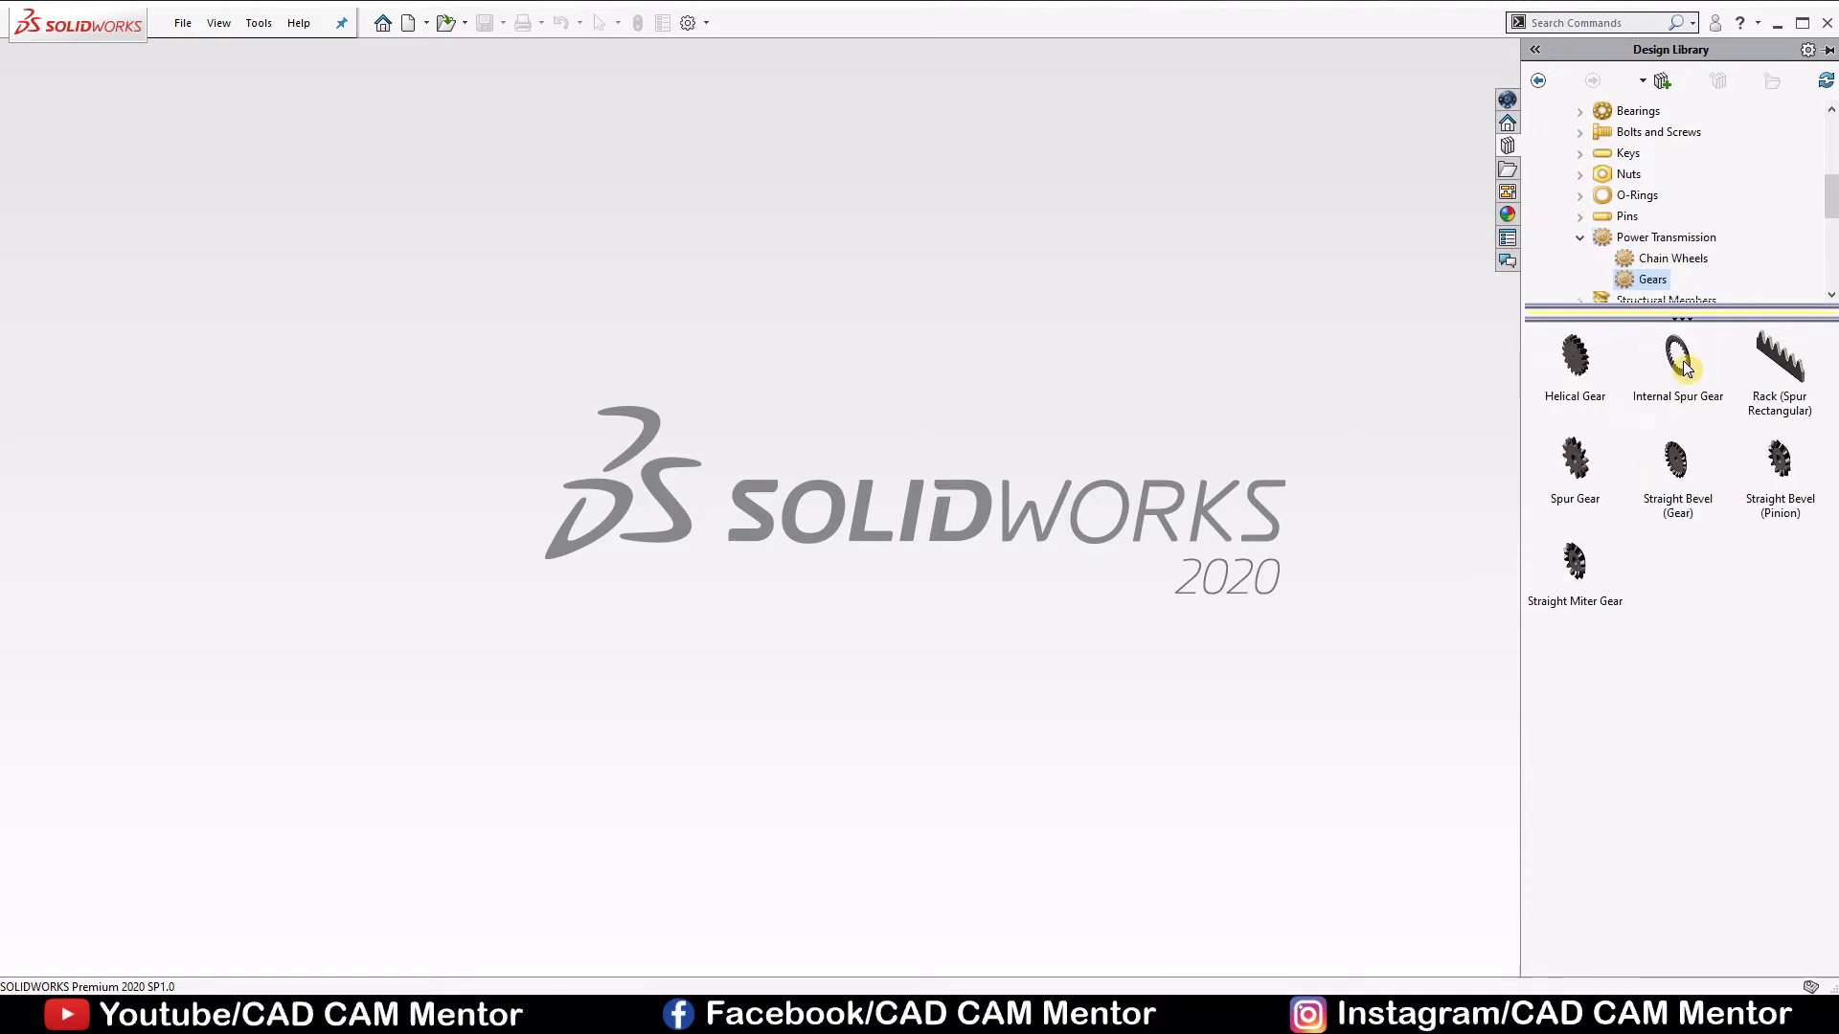
right_click(1579, 573)
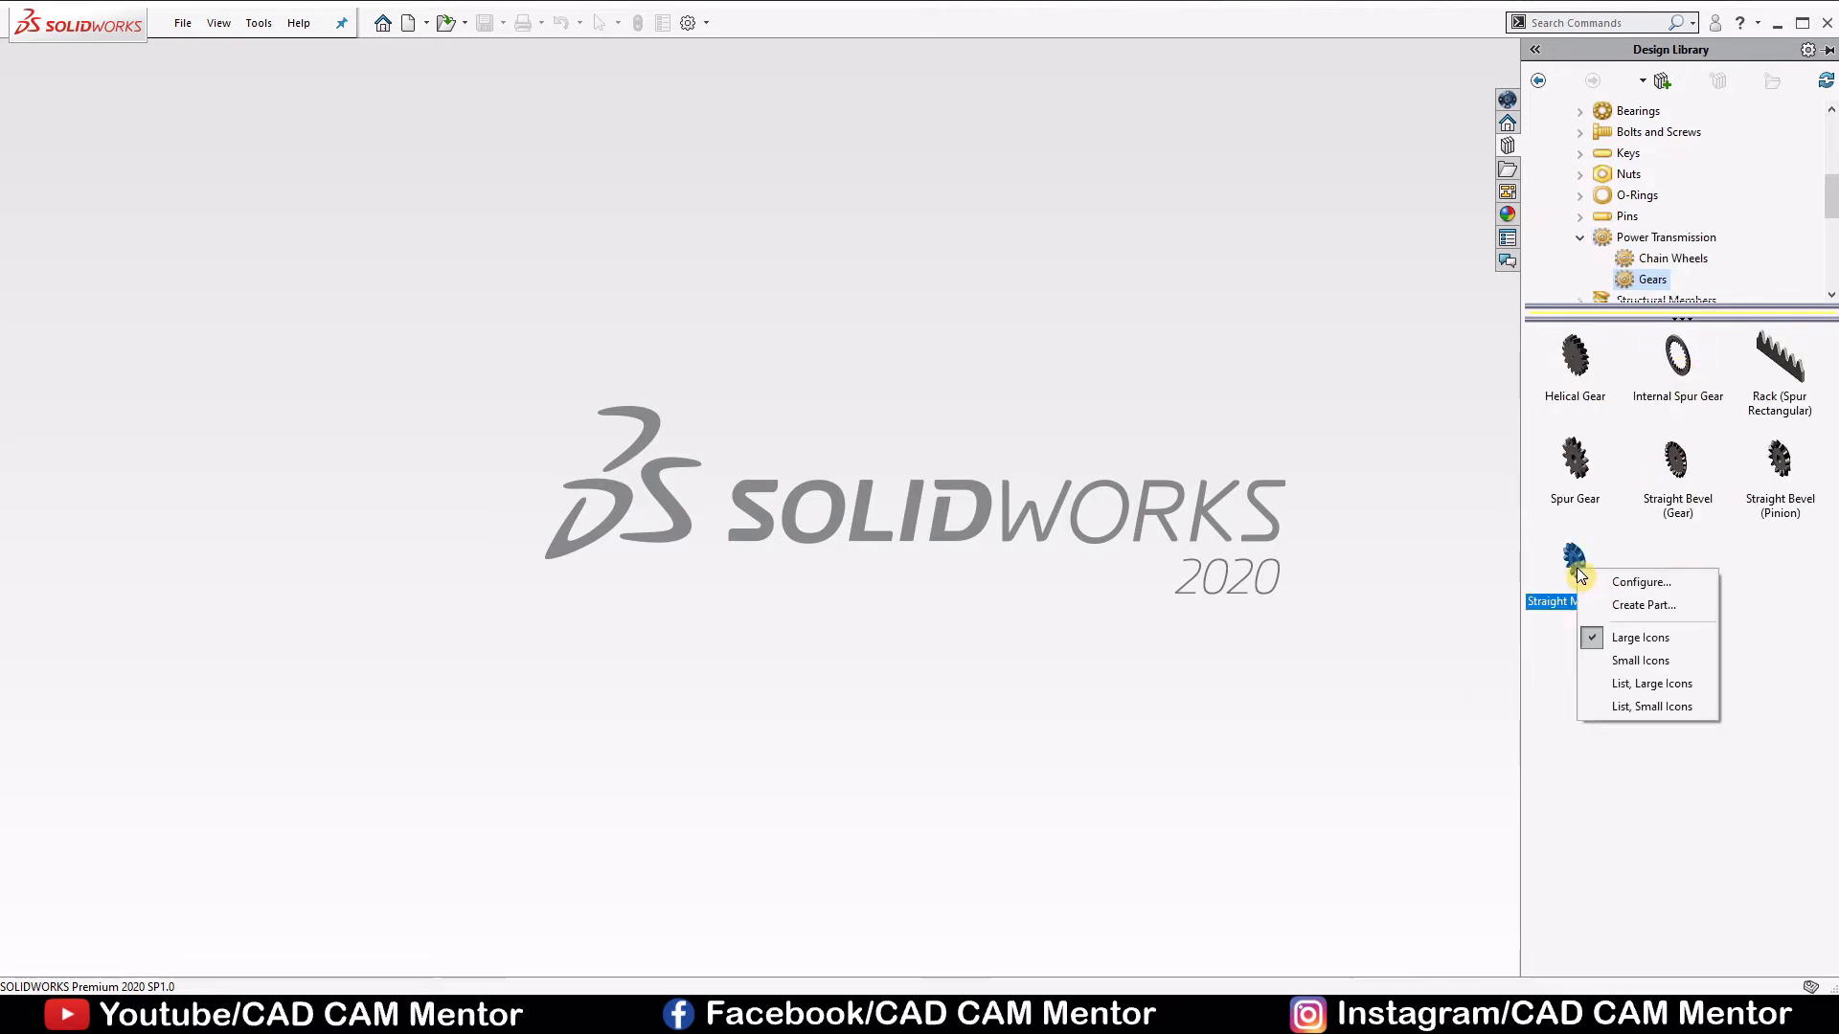
click(1637, 607)
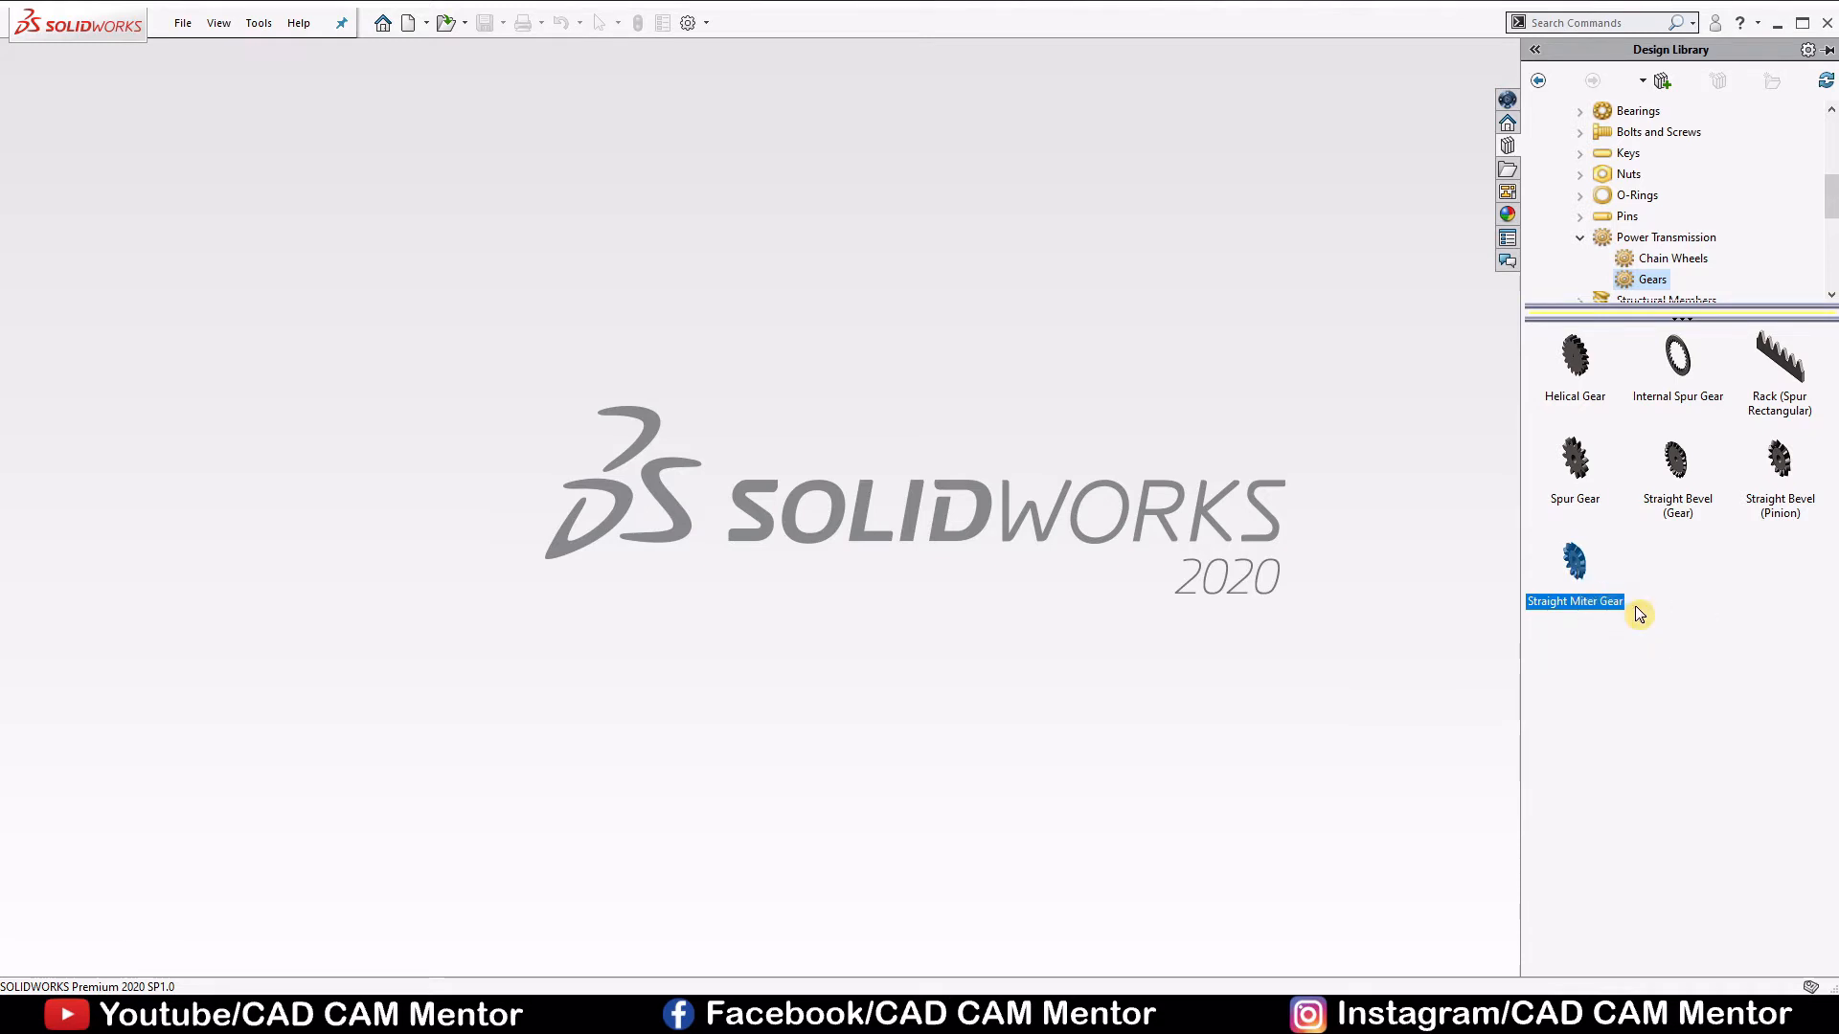
Set the miter gear's module to 7 and fit the gear in the view.
scroll(958, 546, down, 10)
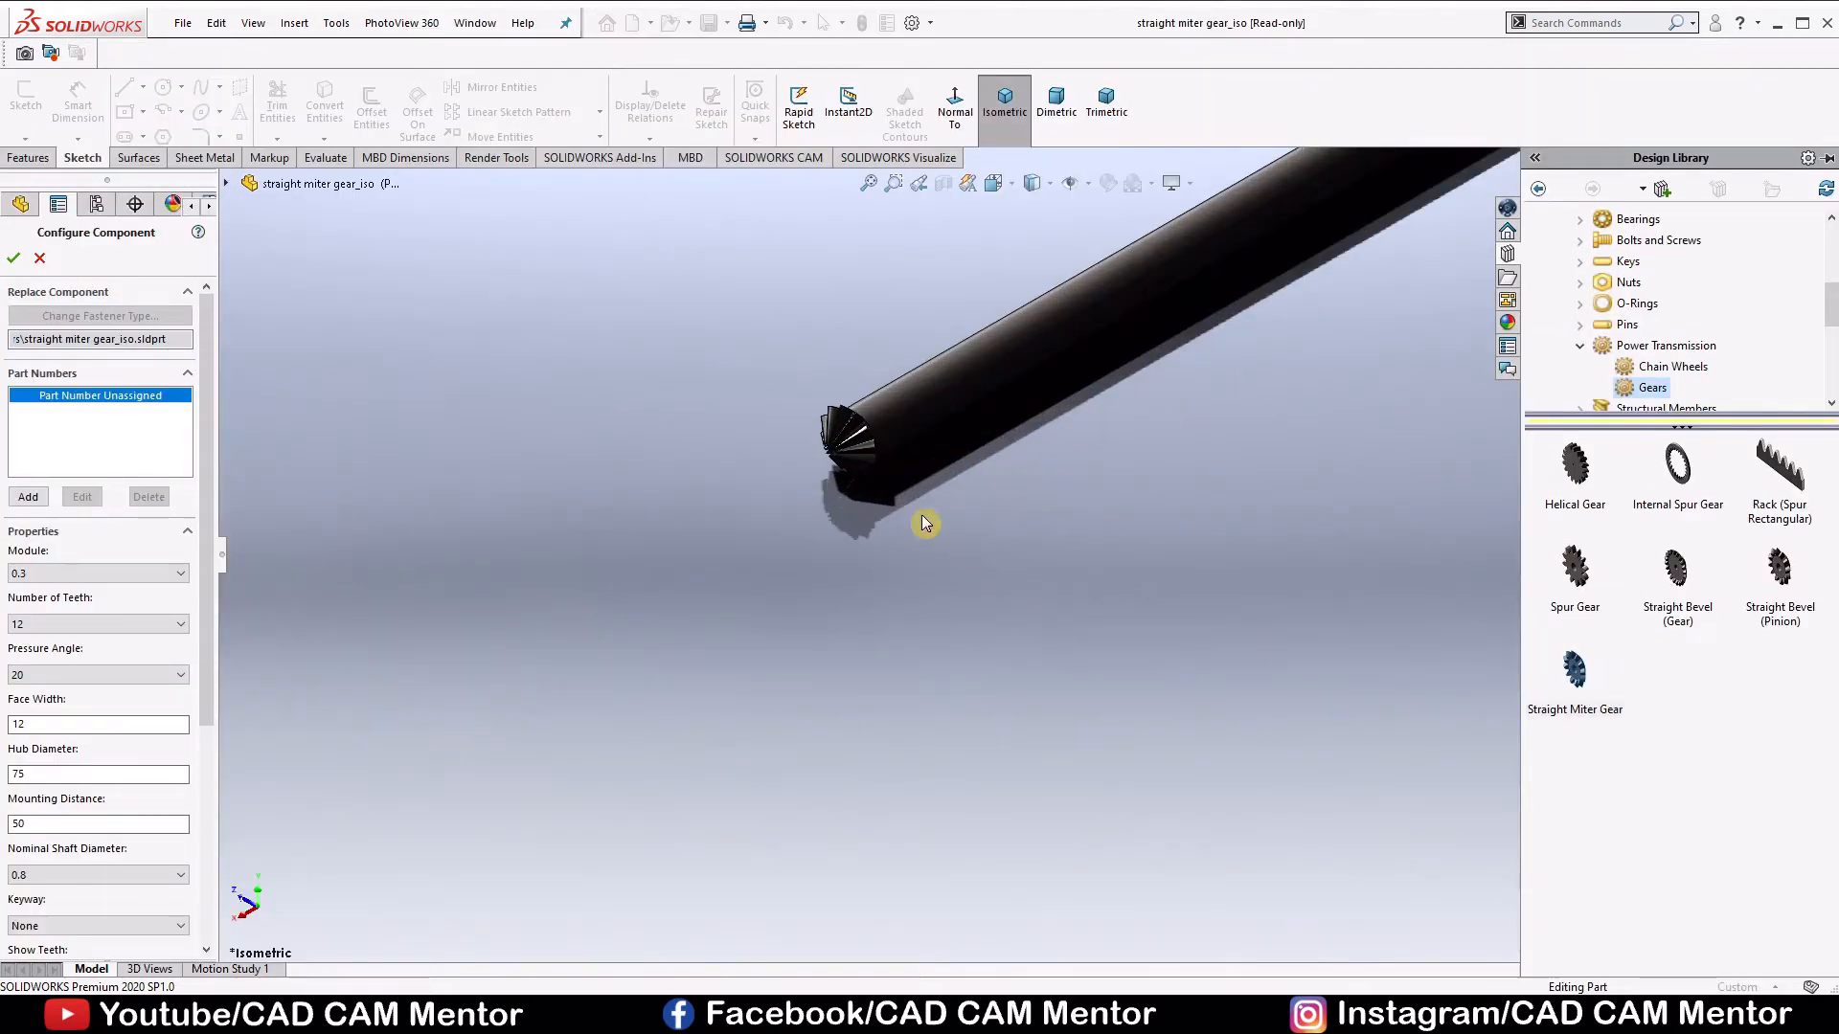
mouse_move(1112, 455)
middle_down()
mouse_move(1216, 369)
mouse_move(1096, 422)
middle_up()
scroll(1216, 369, up, 2)
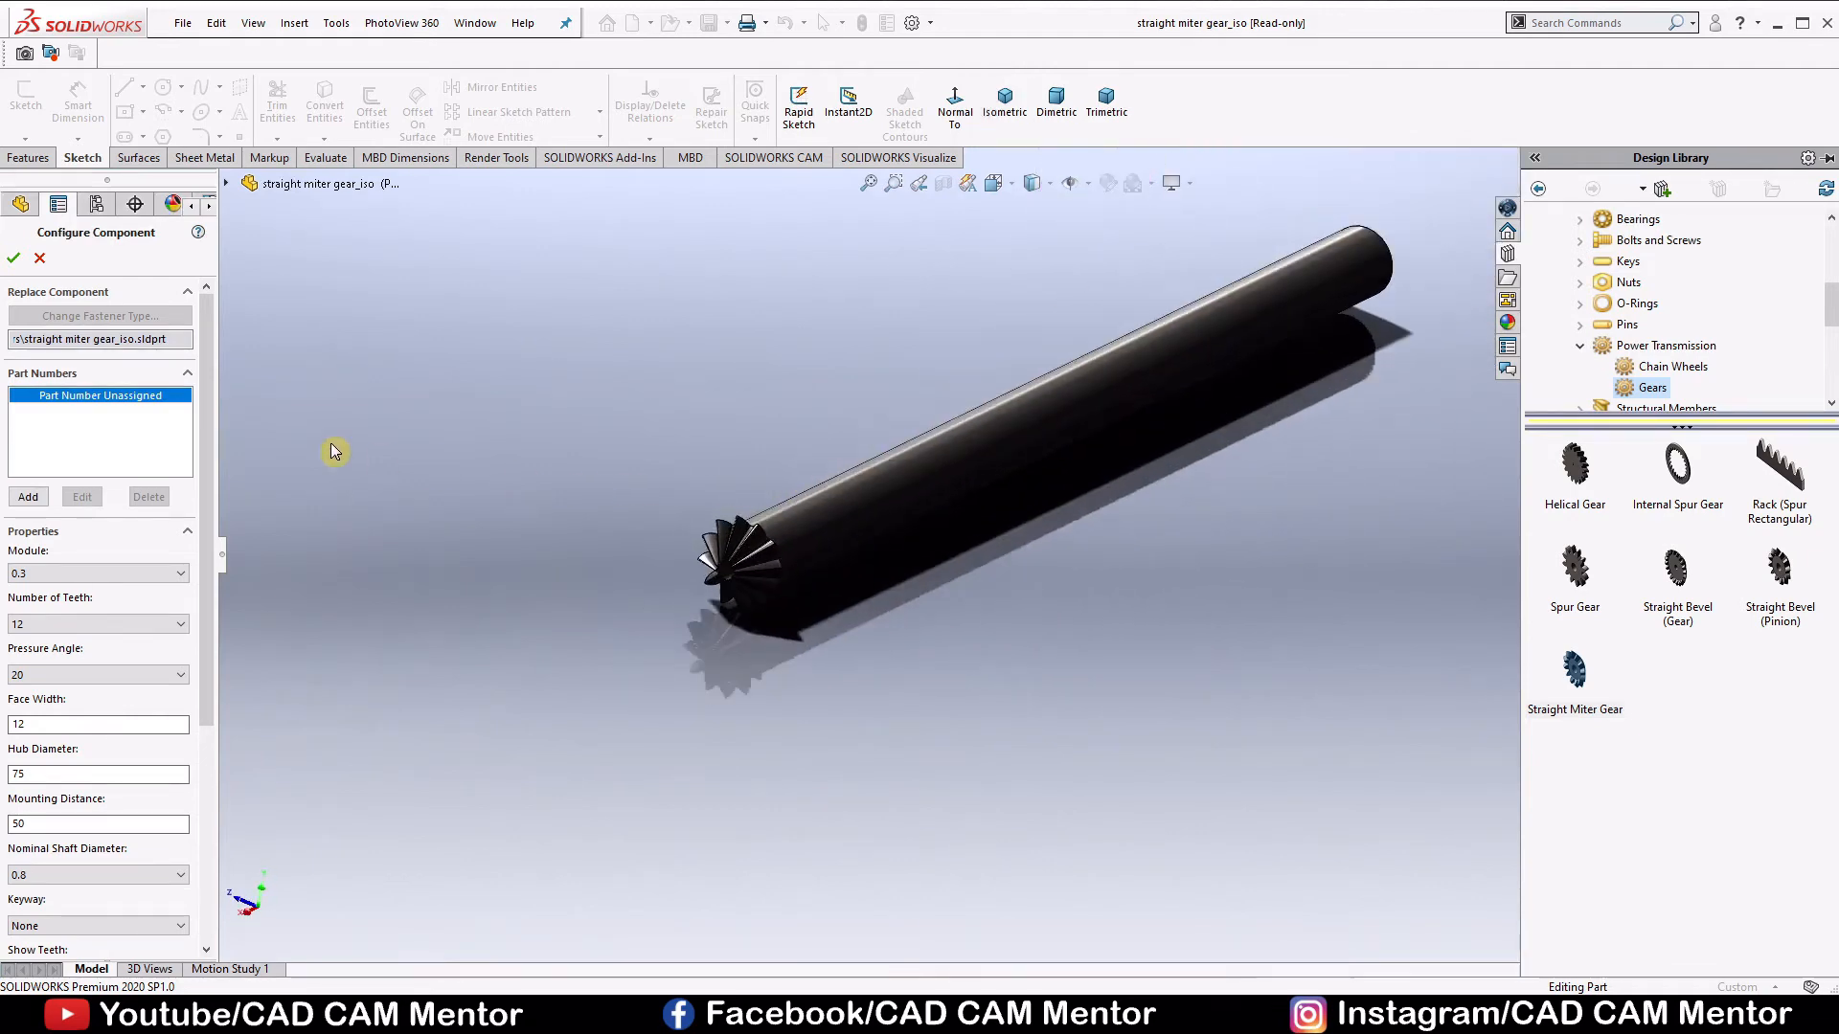
drag(209, 427, 209, 532)
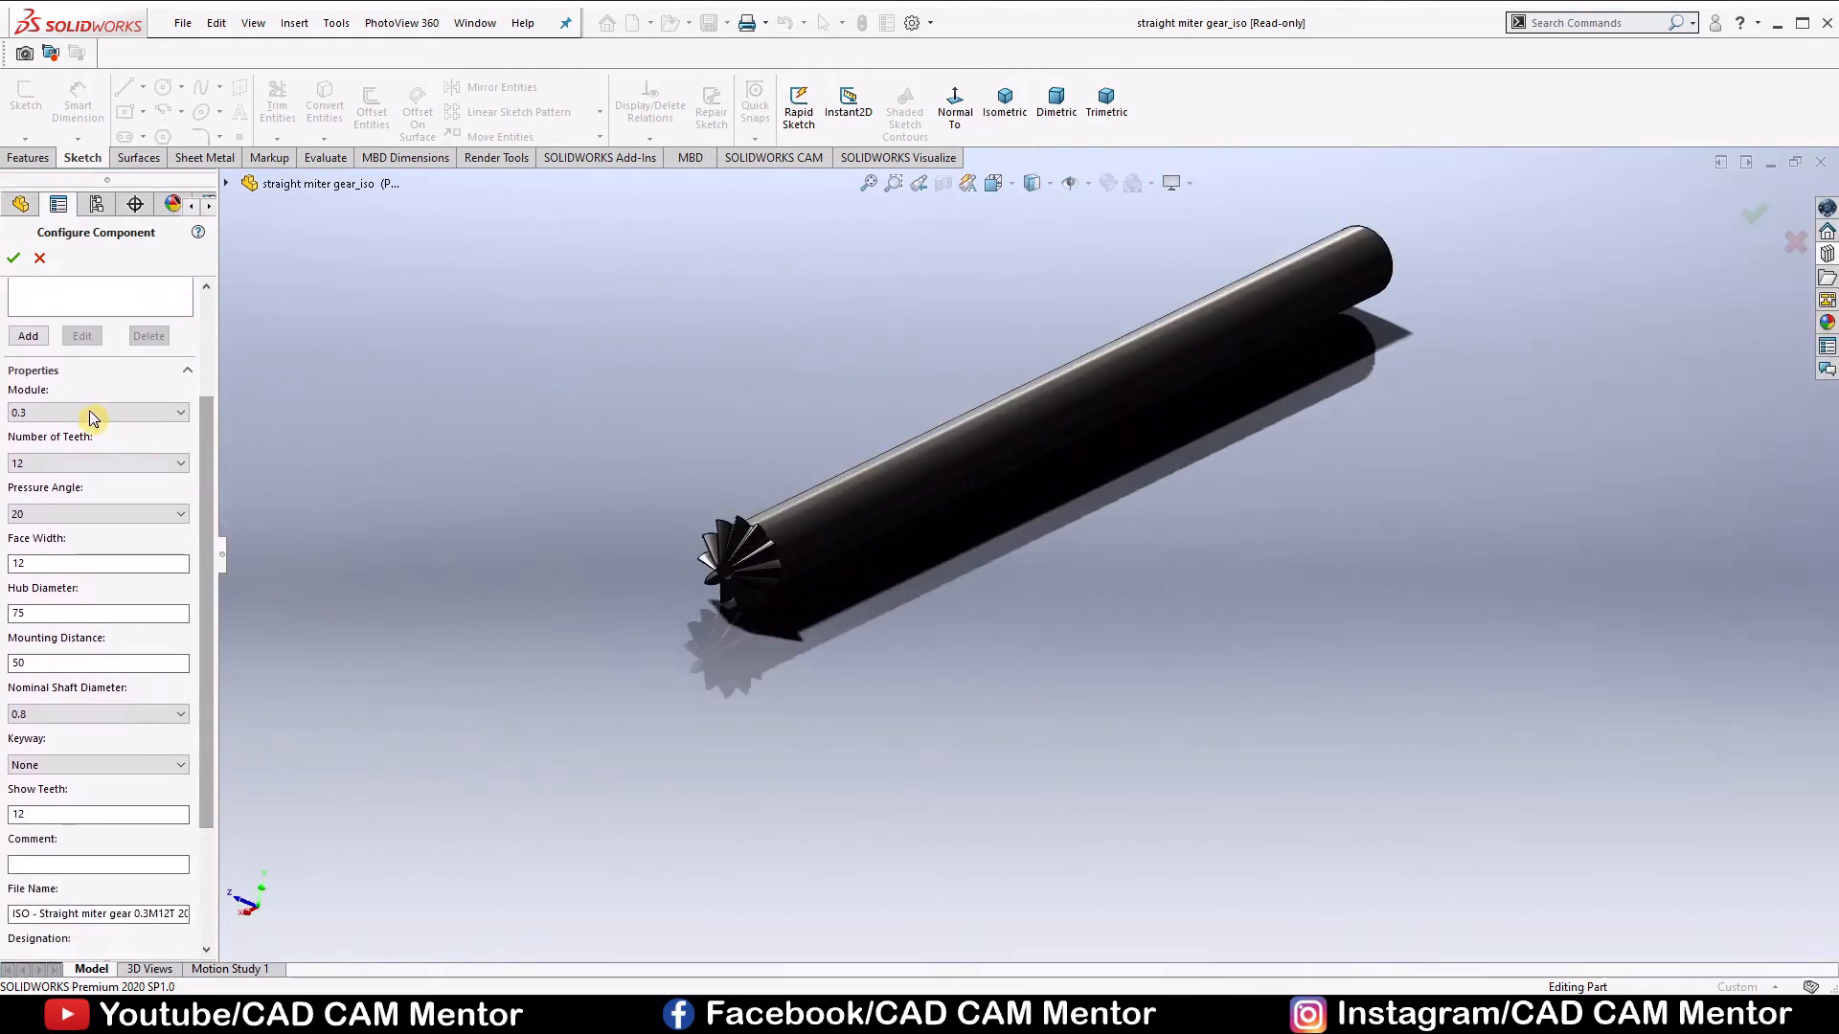
click(151, 416)
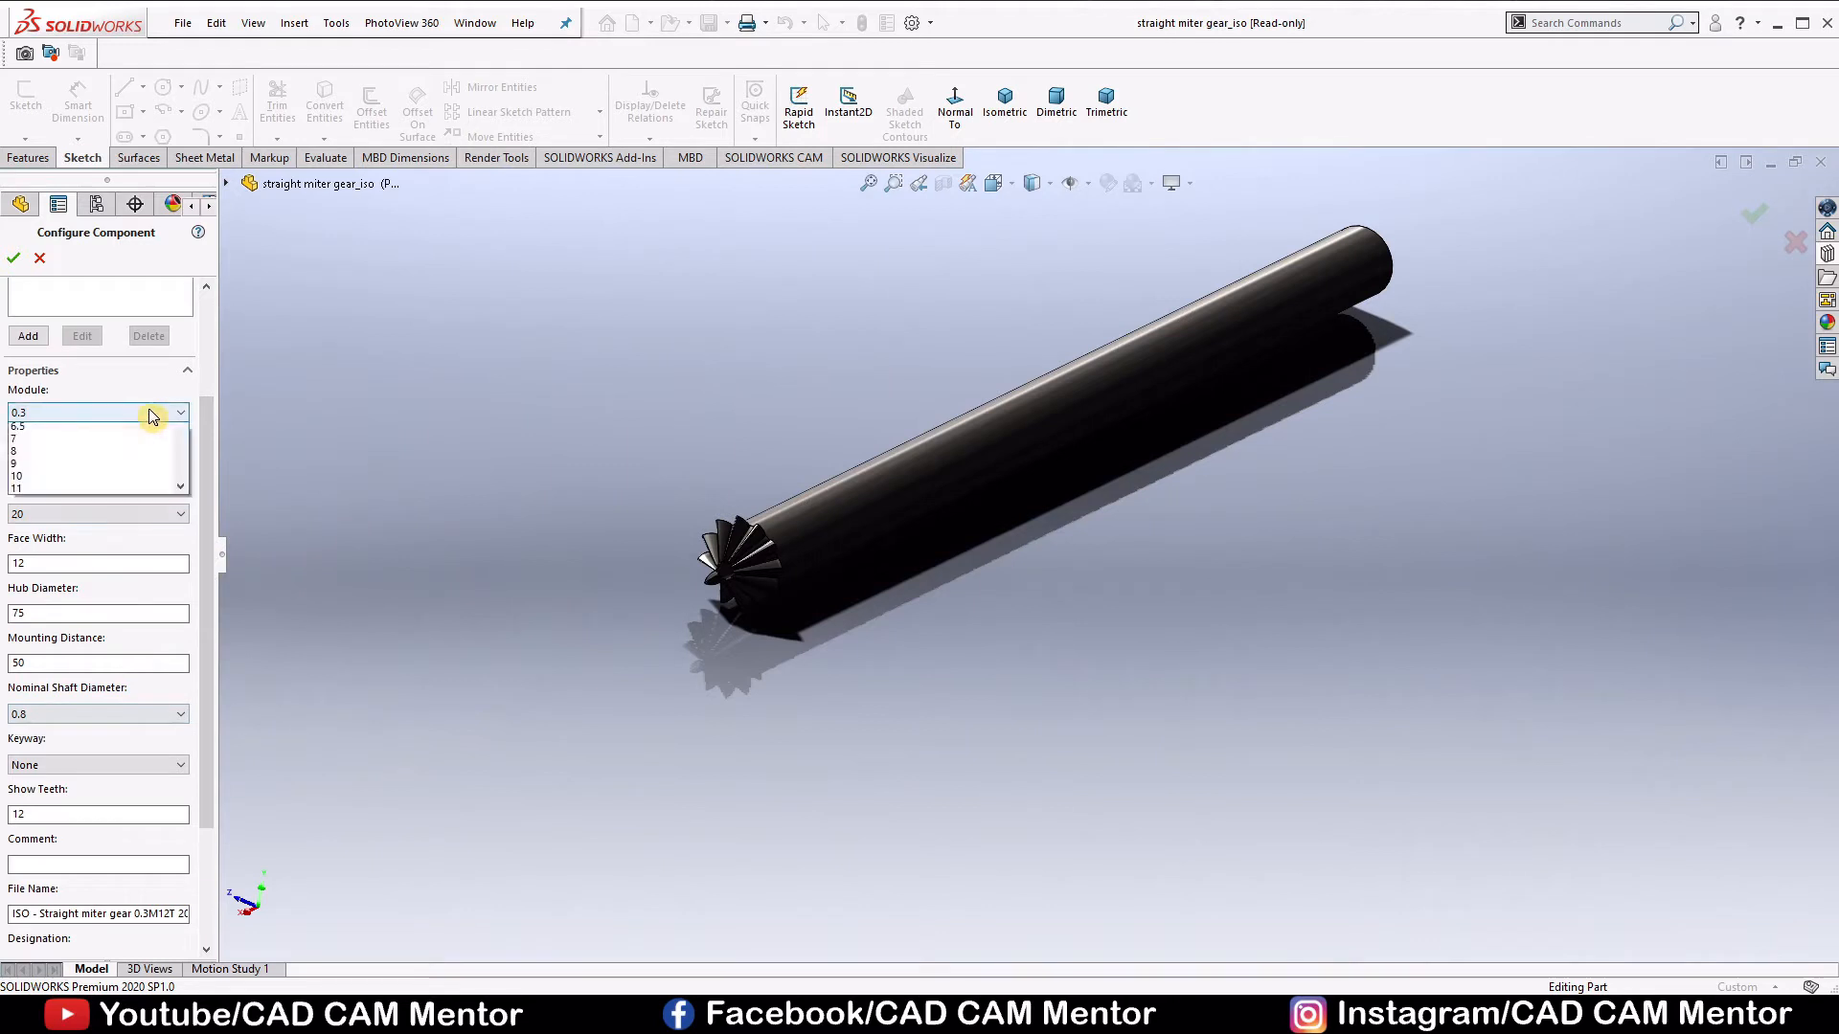
click(55, 740)
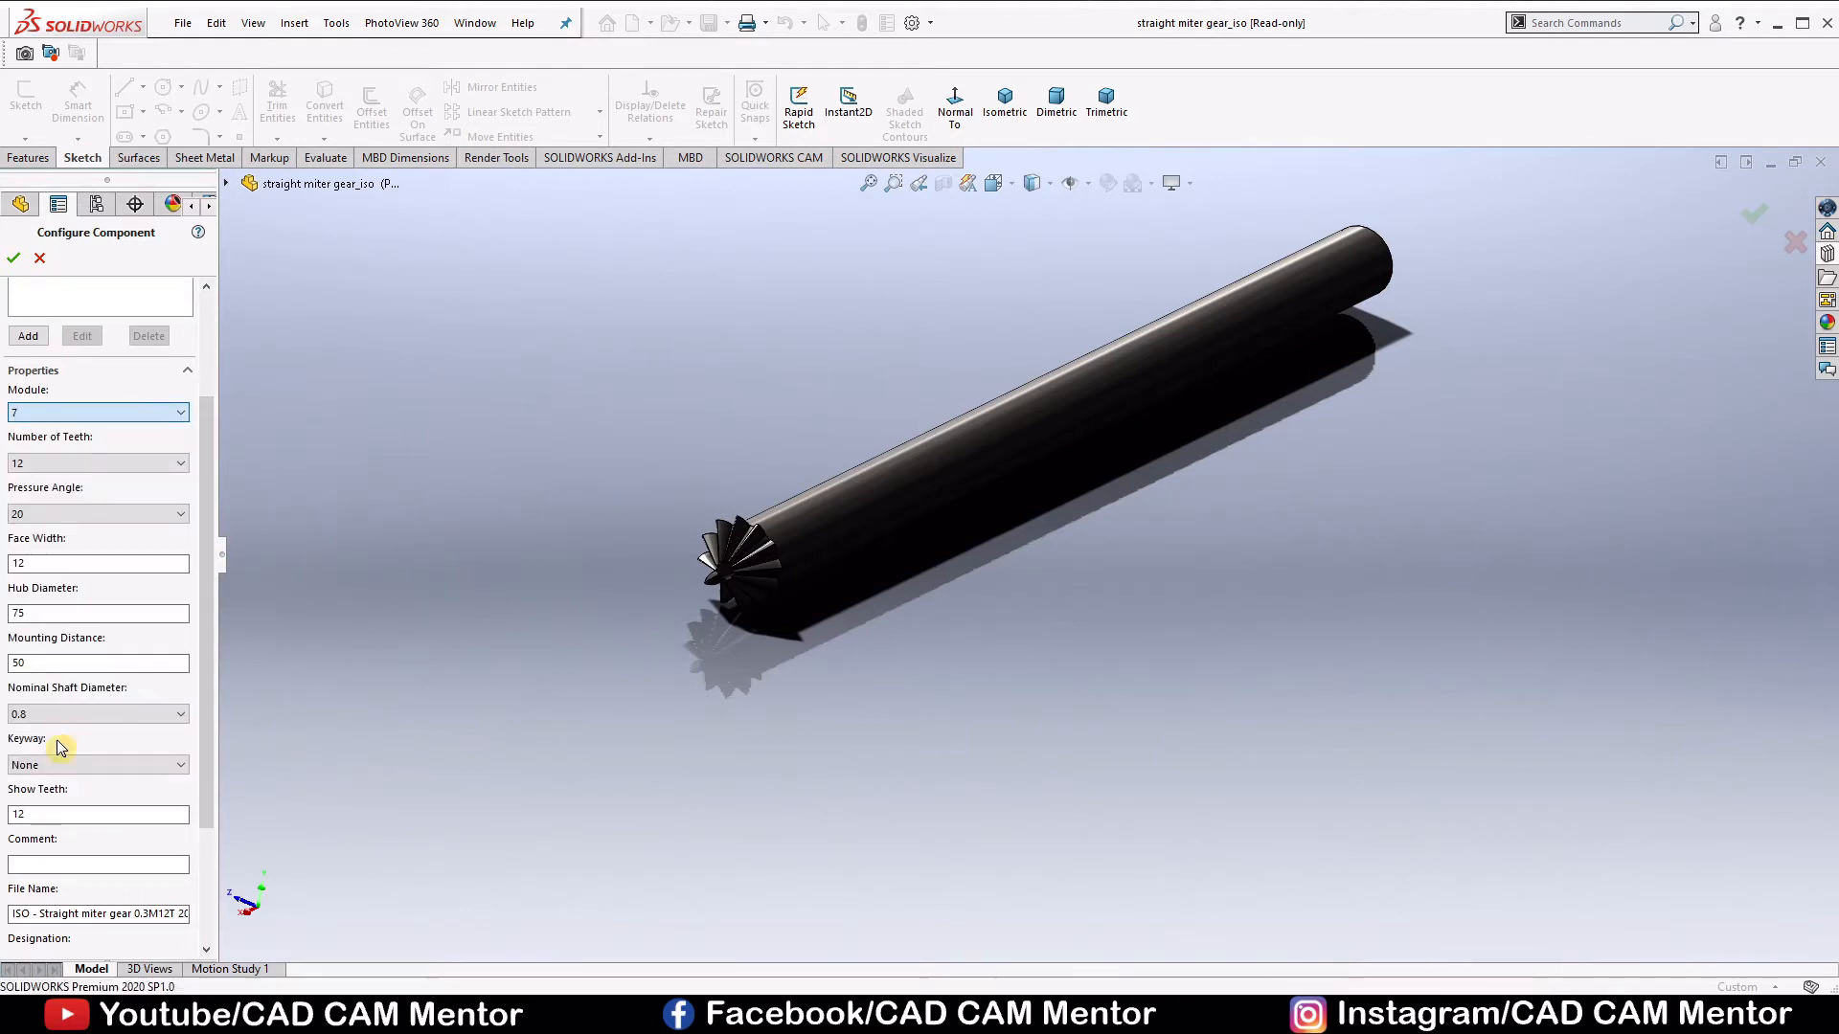
key(f)
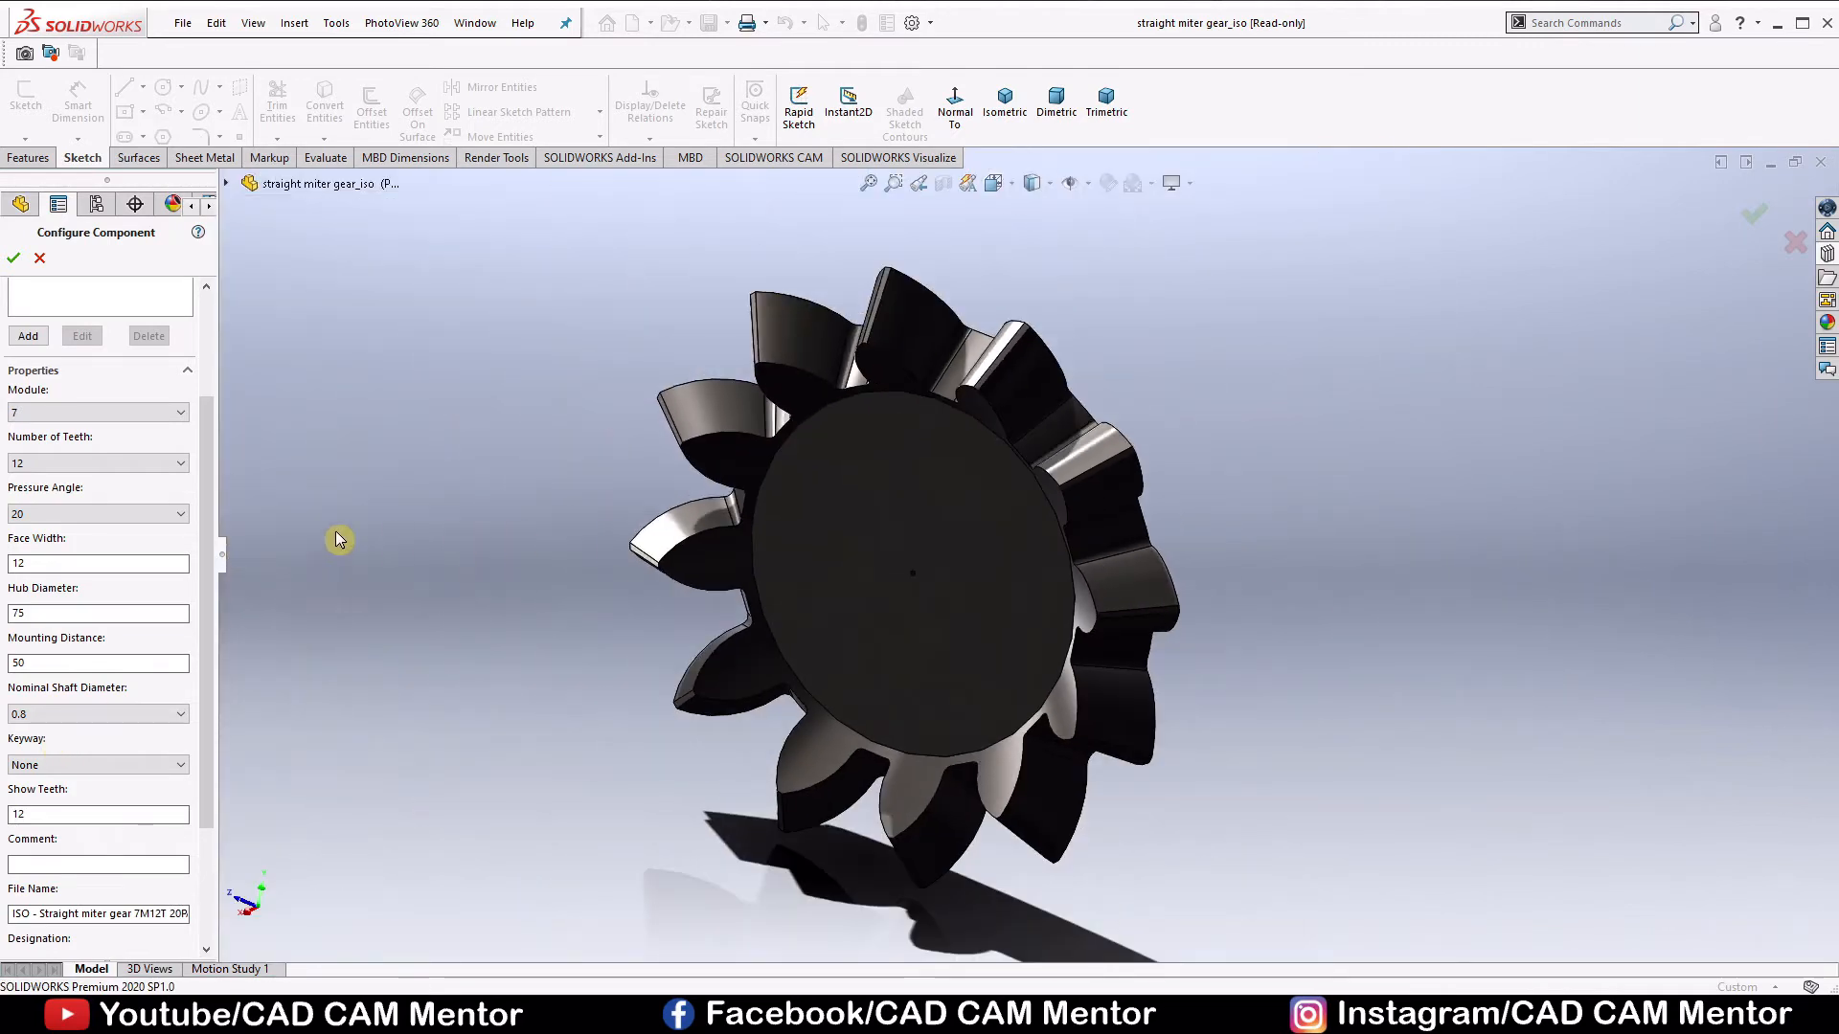
Set the miter gear's number of teeth to 20.
click(132, 464)
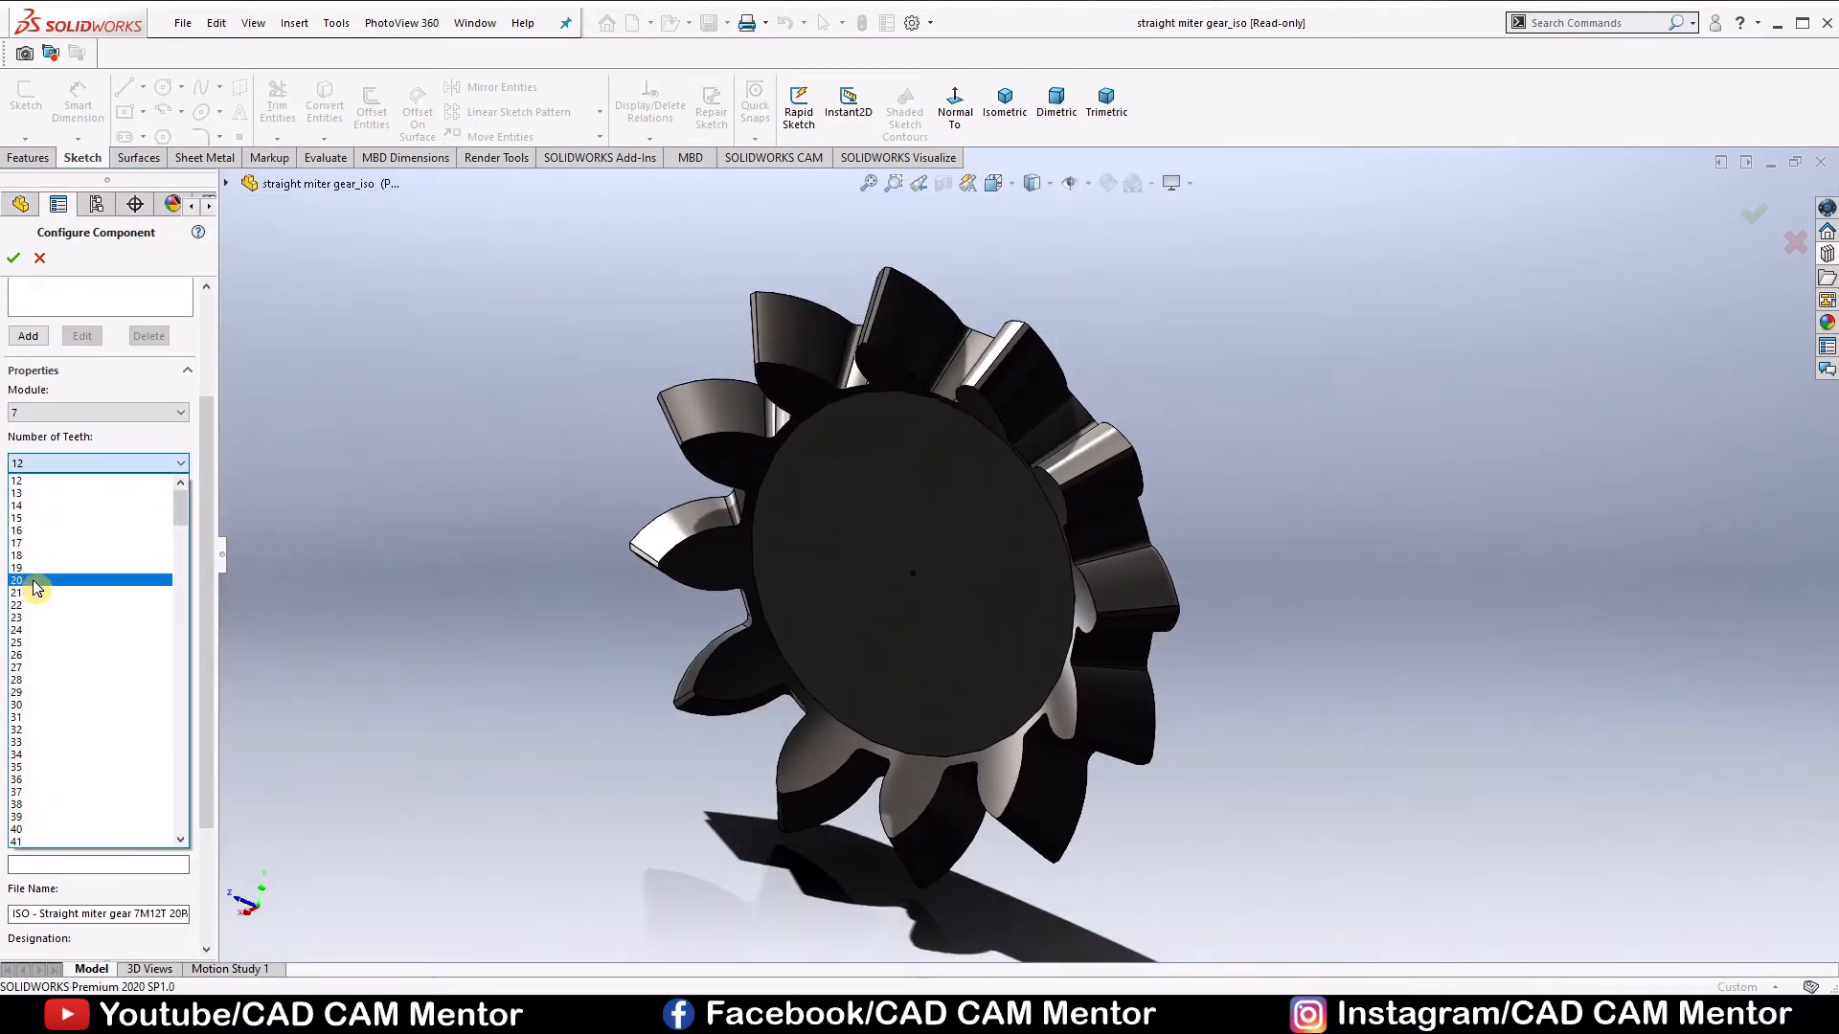
click(32, 578)
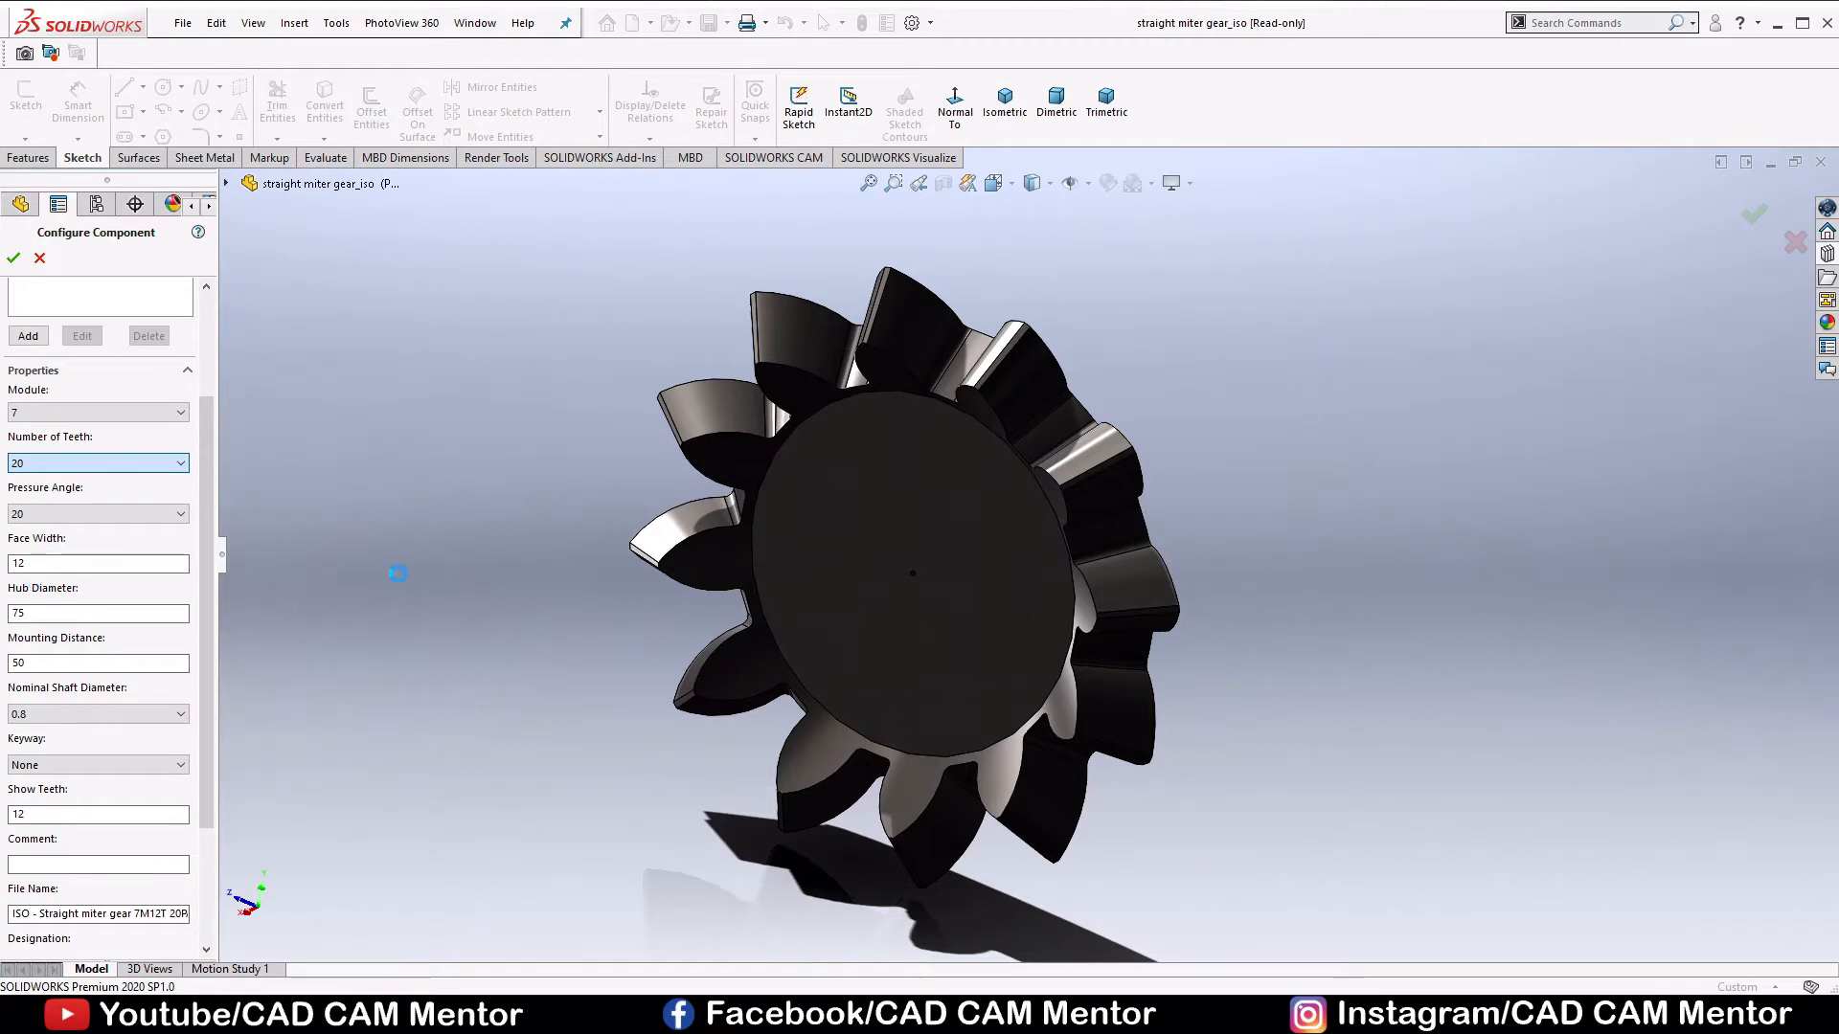
scroll(1021, 516, up, 3)
middle_drag(1021, 516, 980, 561)
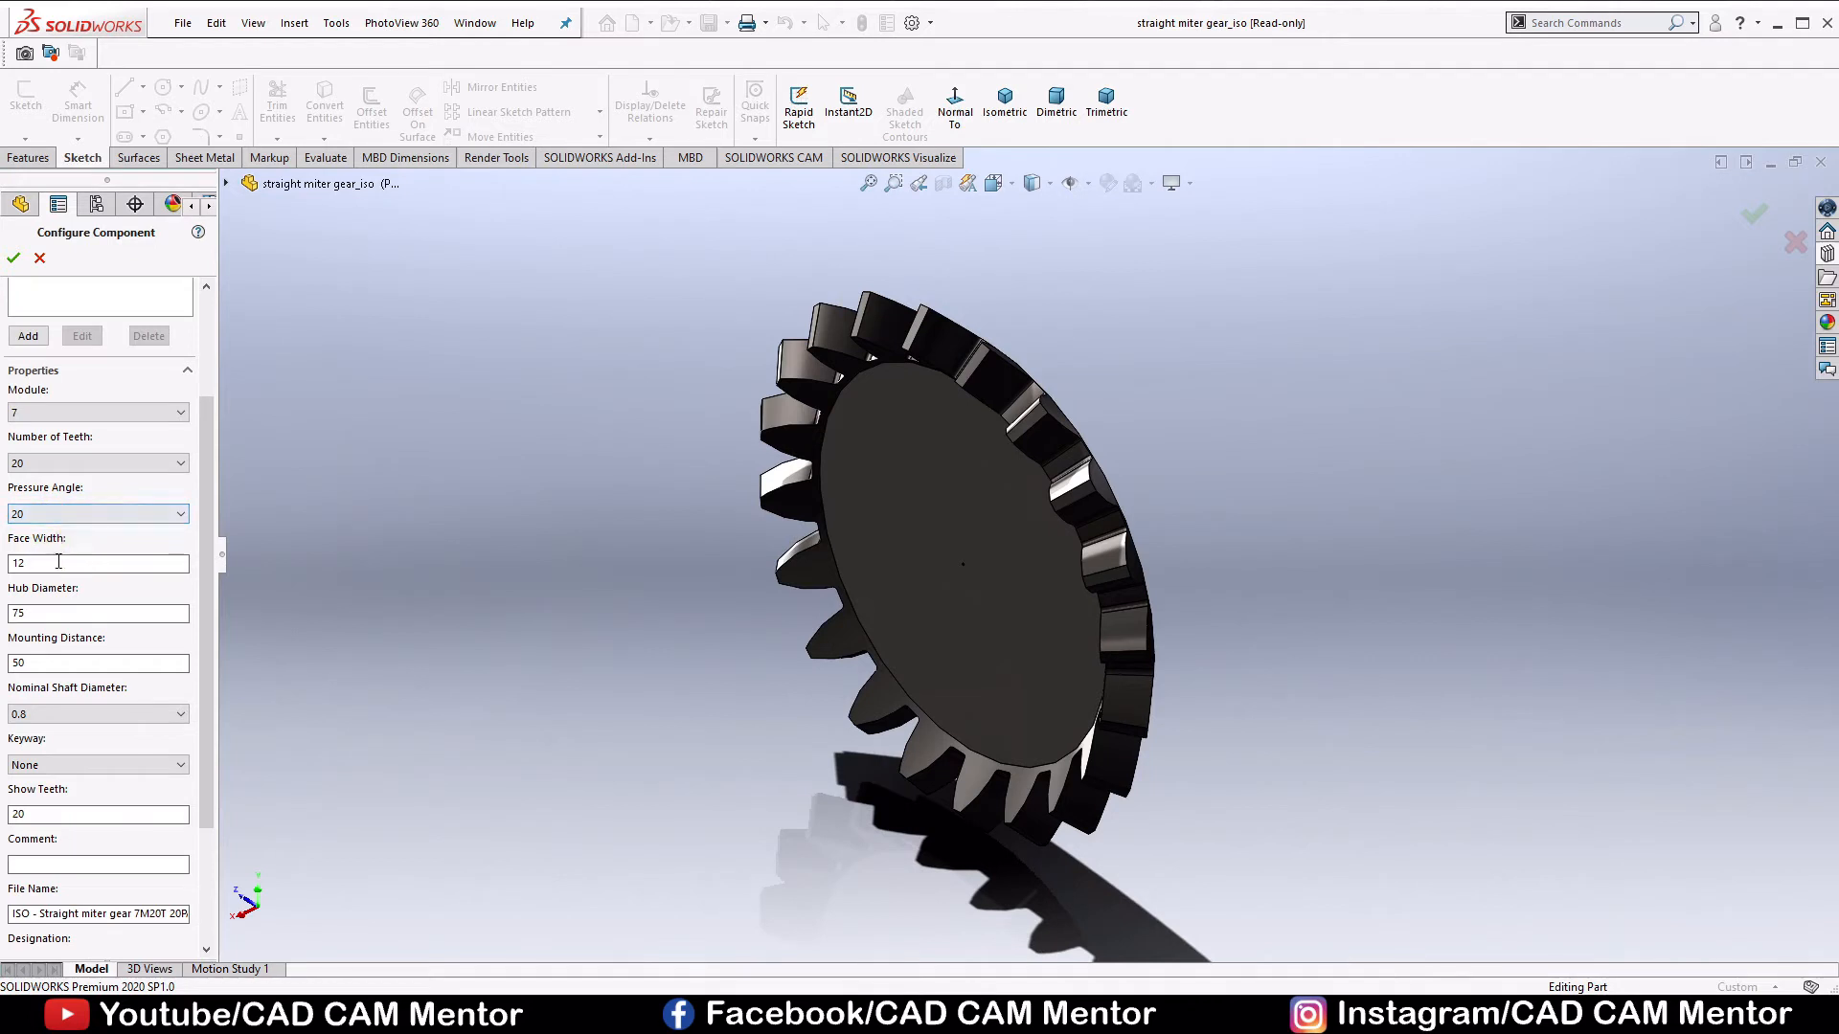
Set the gear's face width to 50 and its hub diameter to 50.
drag(58, 562, 3, 567)
text(50)
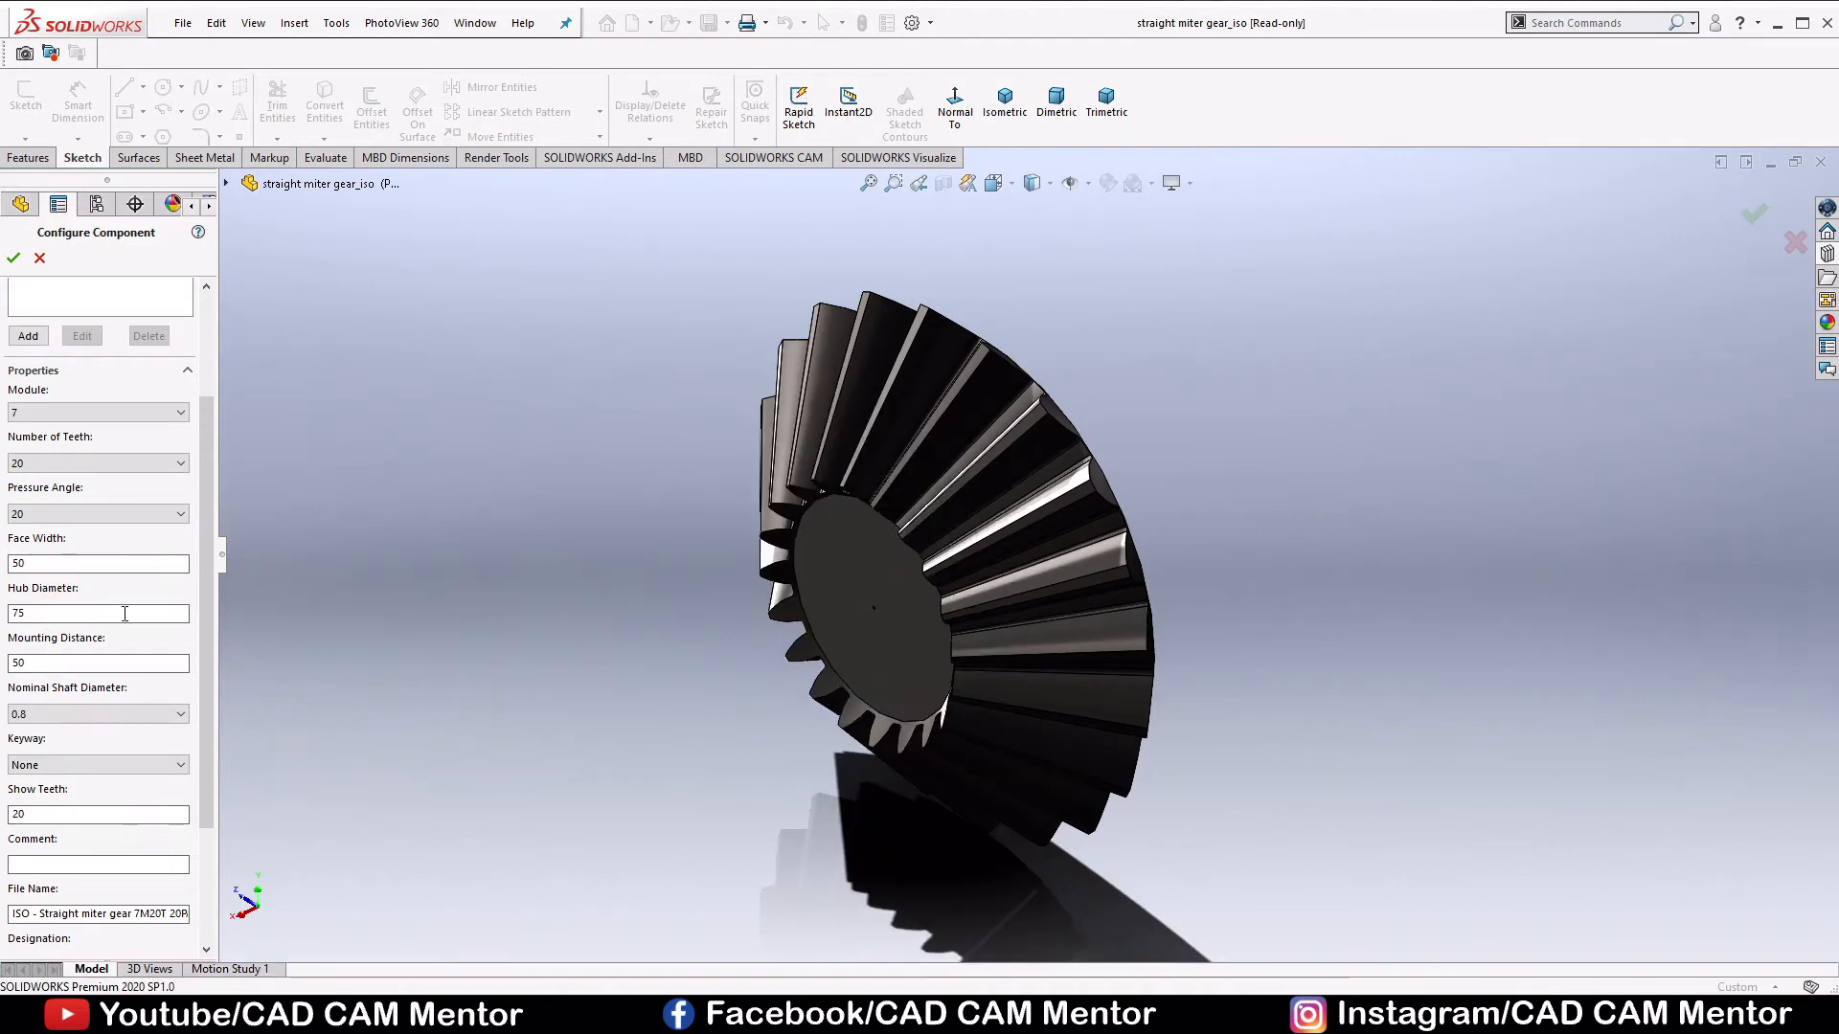
drag(47, 620, 3, 622)
text(50)
key(Return)
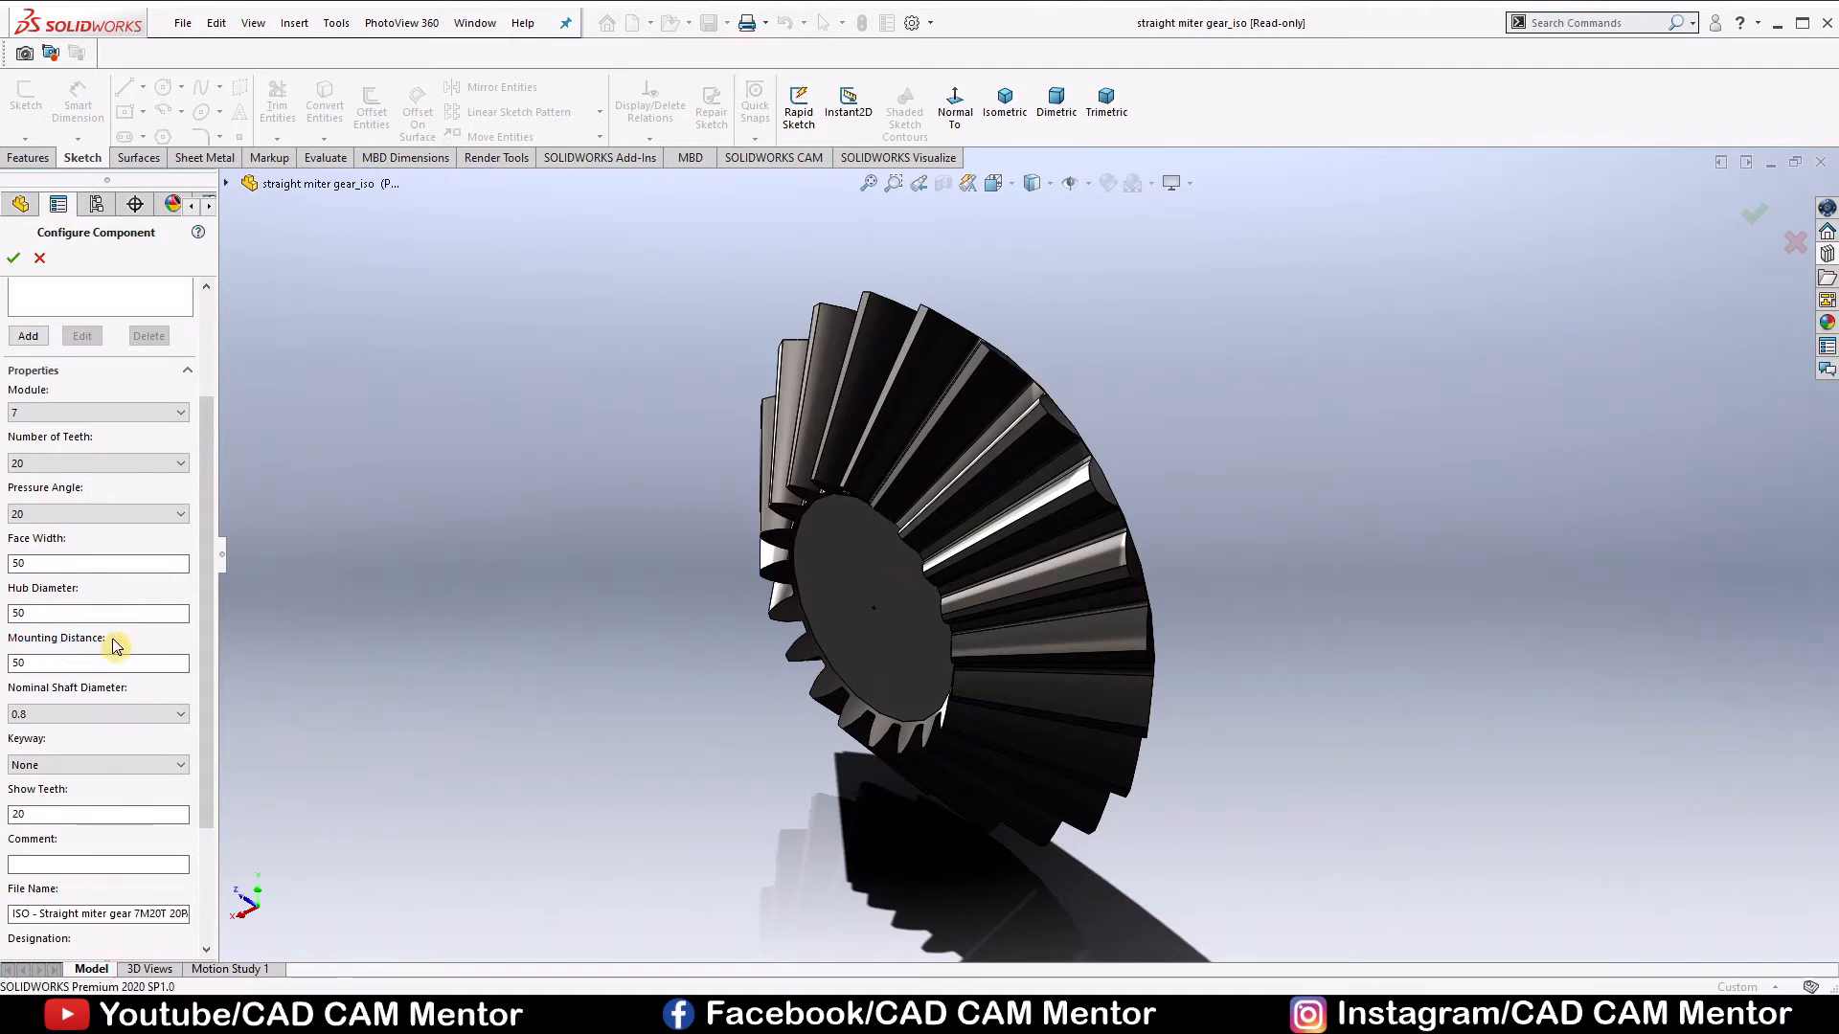
Set the gear's mounting distance to 200 and its nominal shaft diameter to 15.
middle_drag(1194, 566, 935, 591)
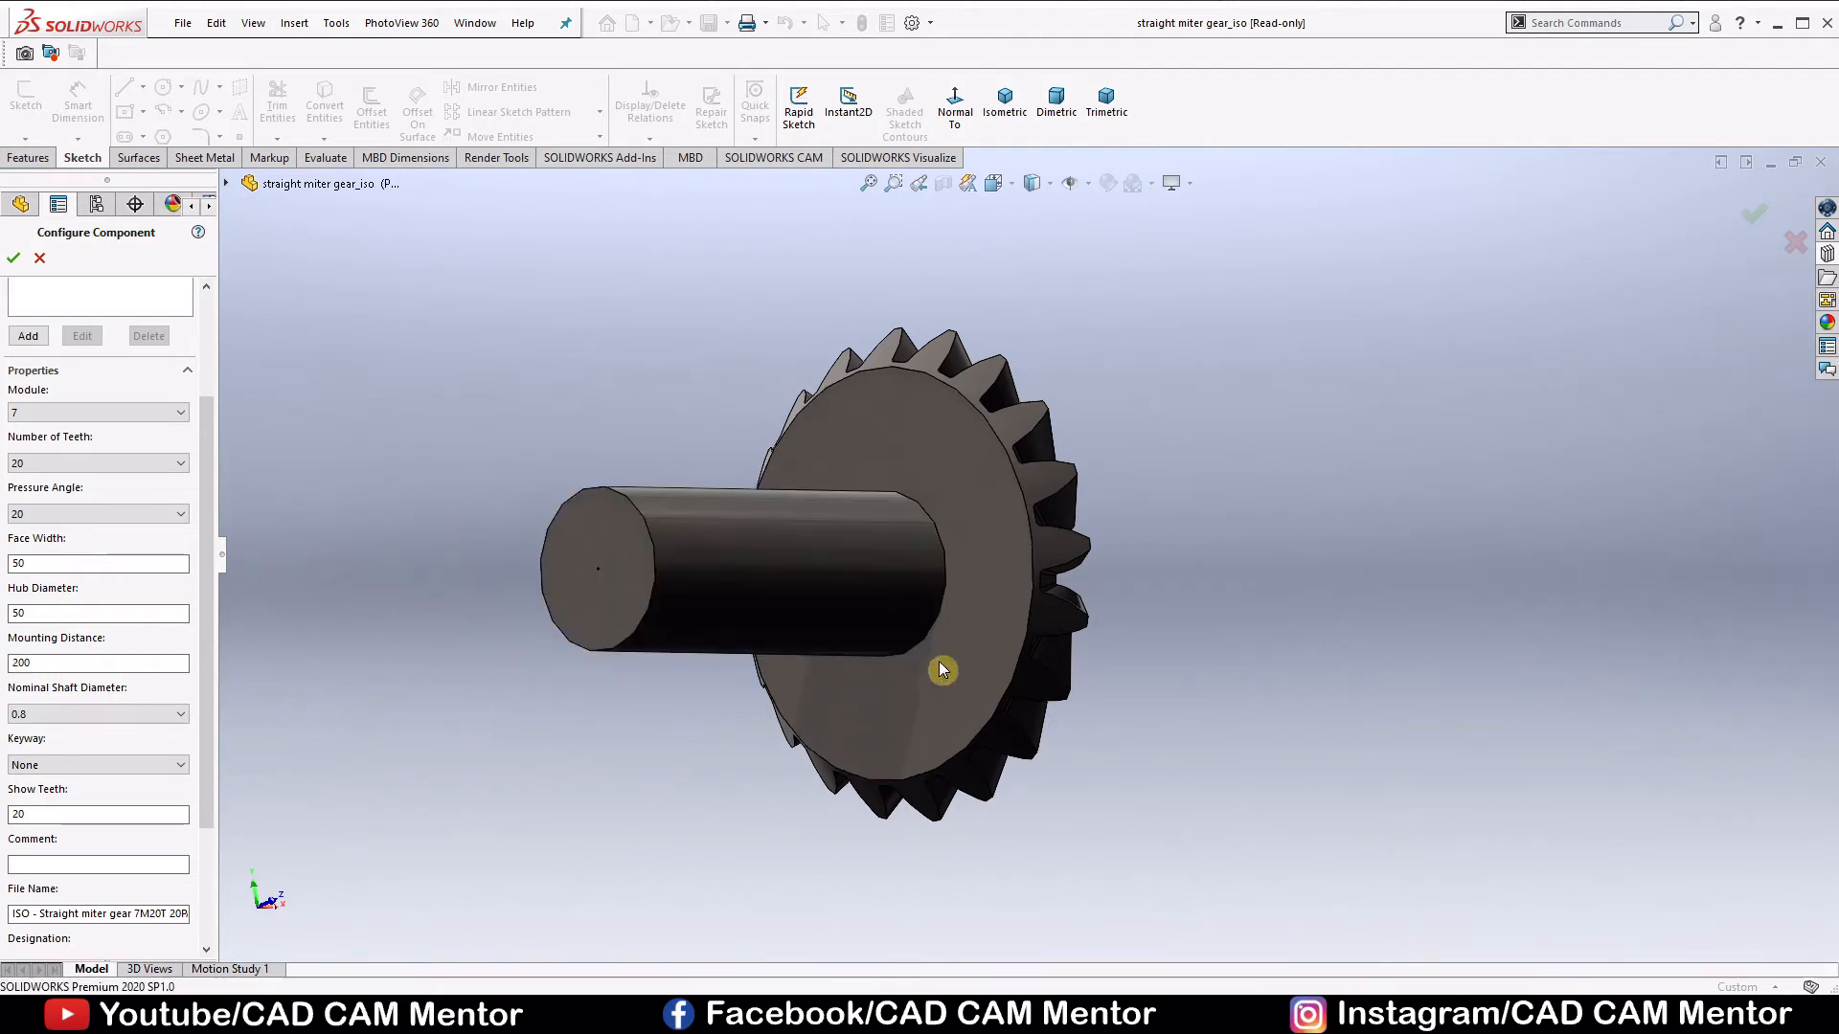
middle_drag(750, 607, 767, 607)
scroll(679, 578, down, 4)
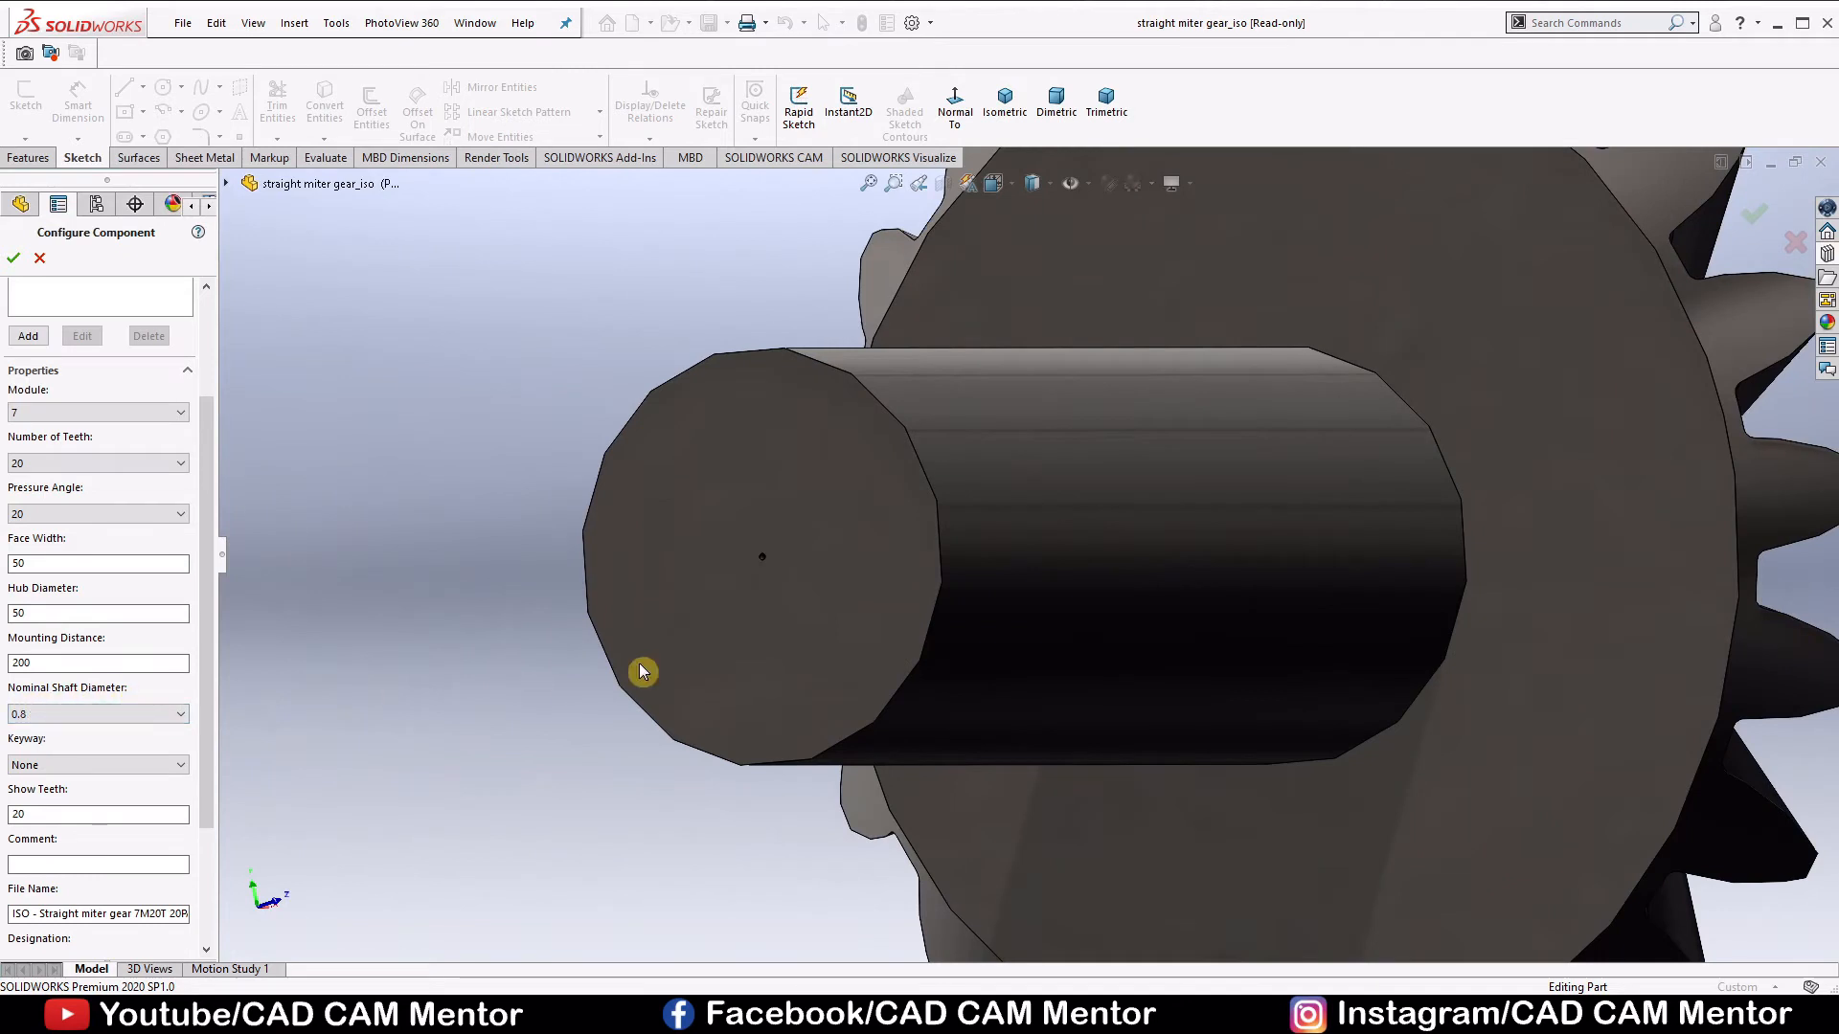
scroll(772, 589, down, 5)
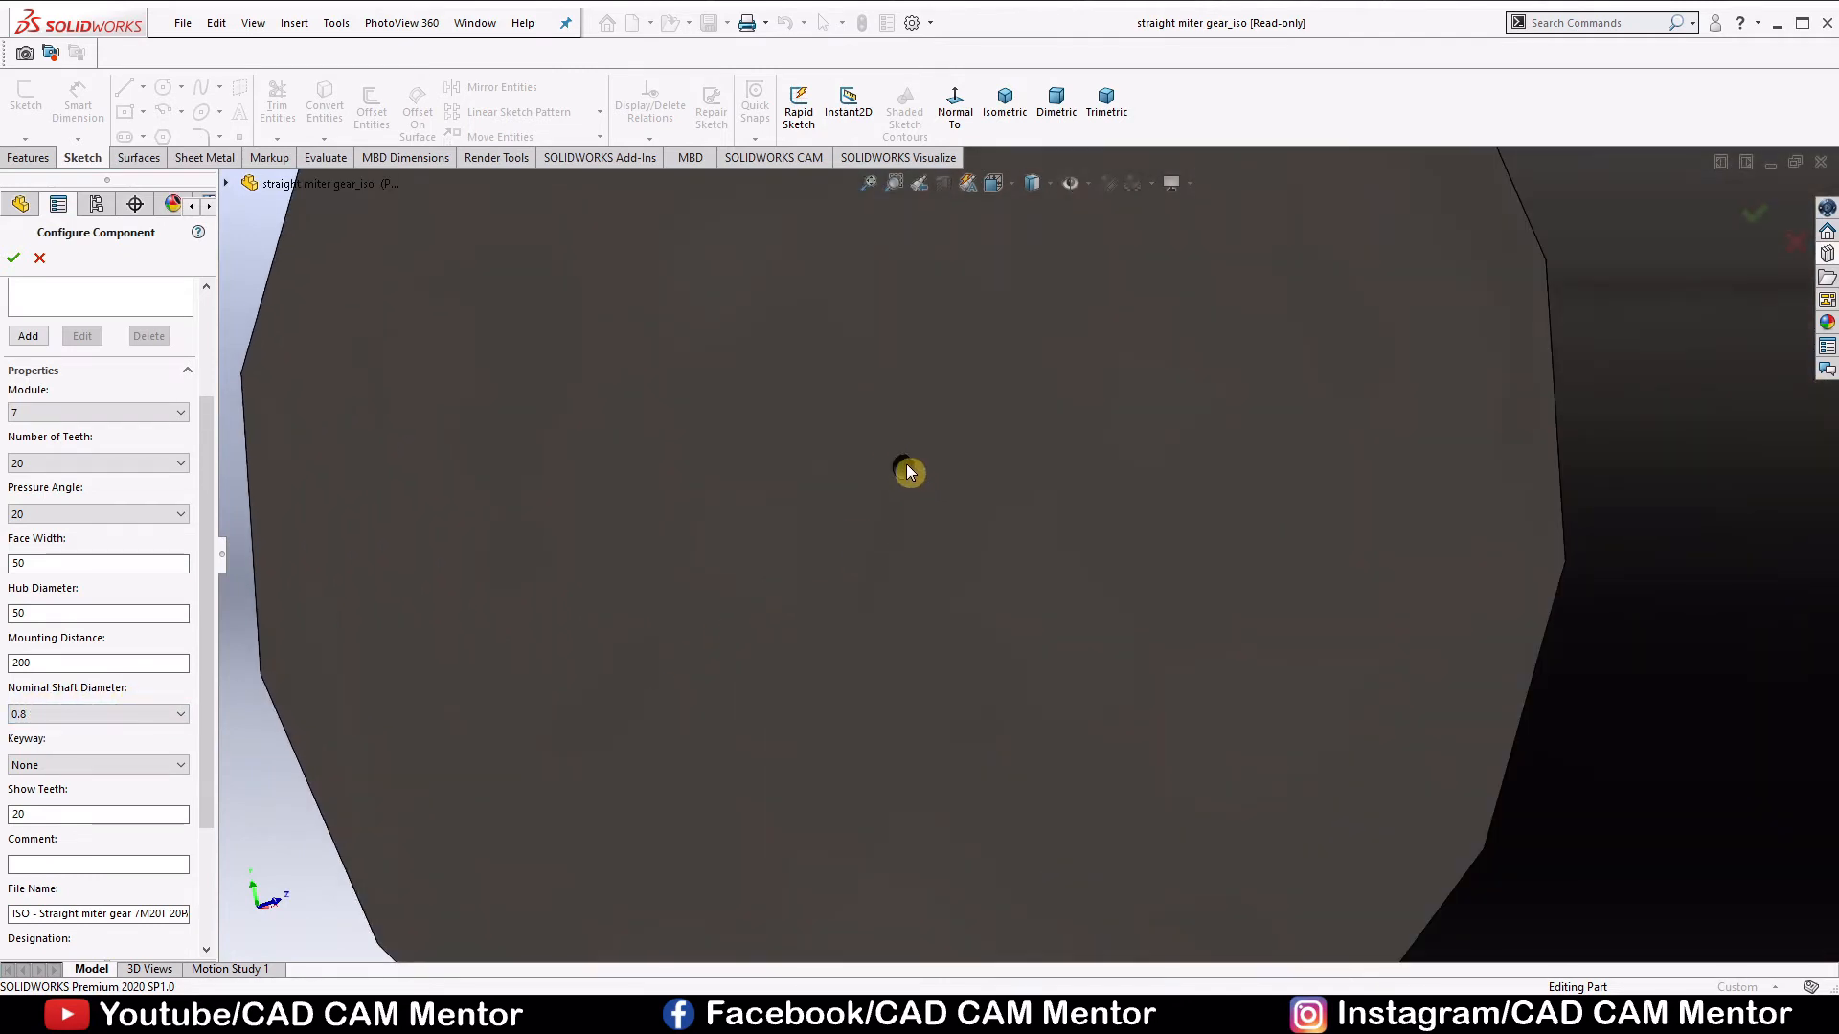
scroll(824, 613, up, 4)
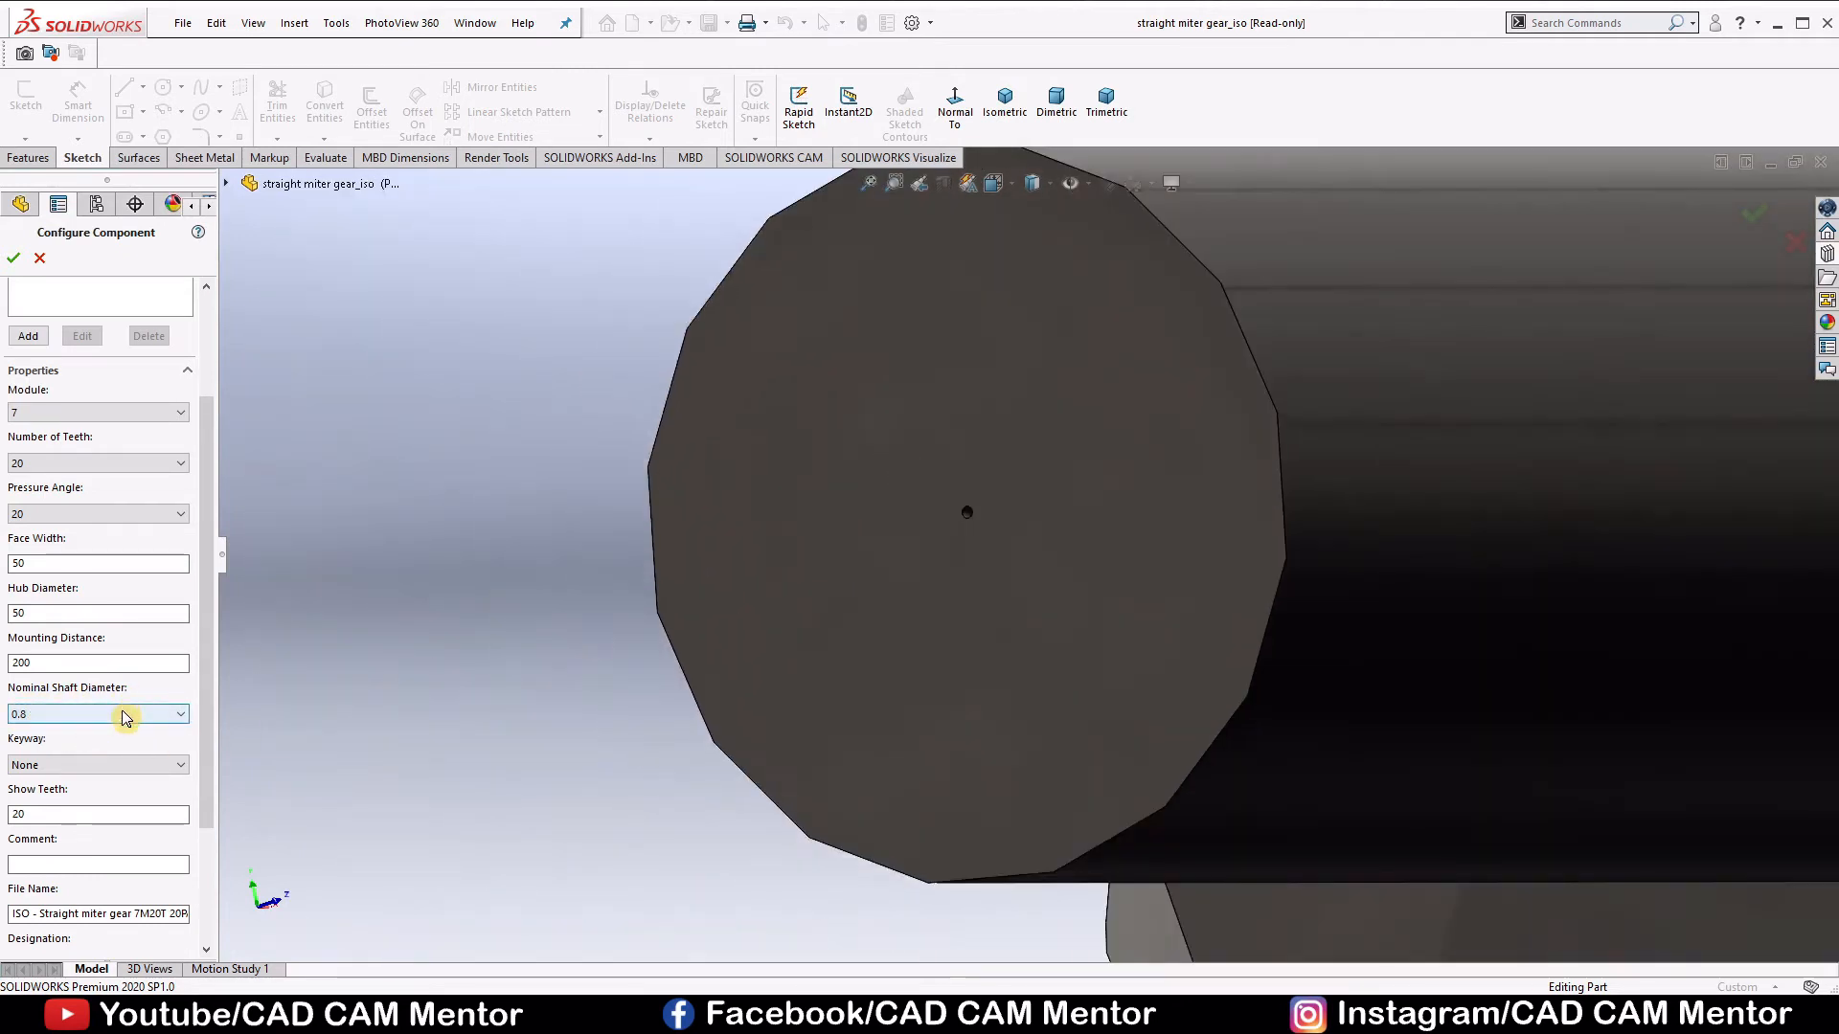
click(125, 717)
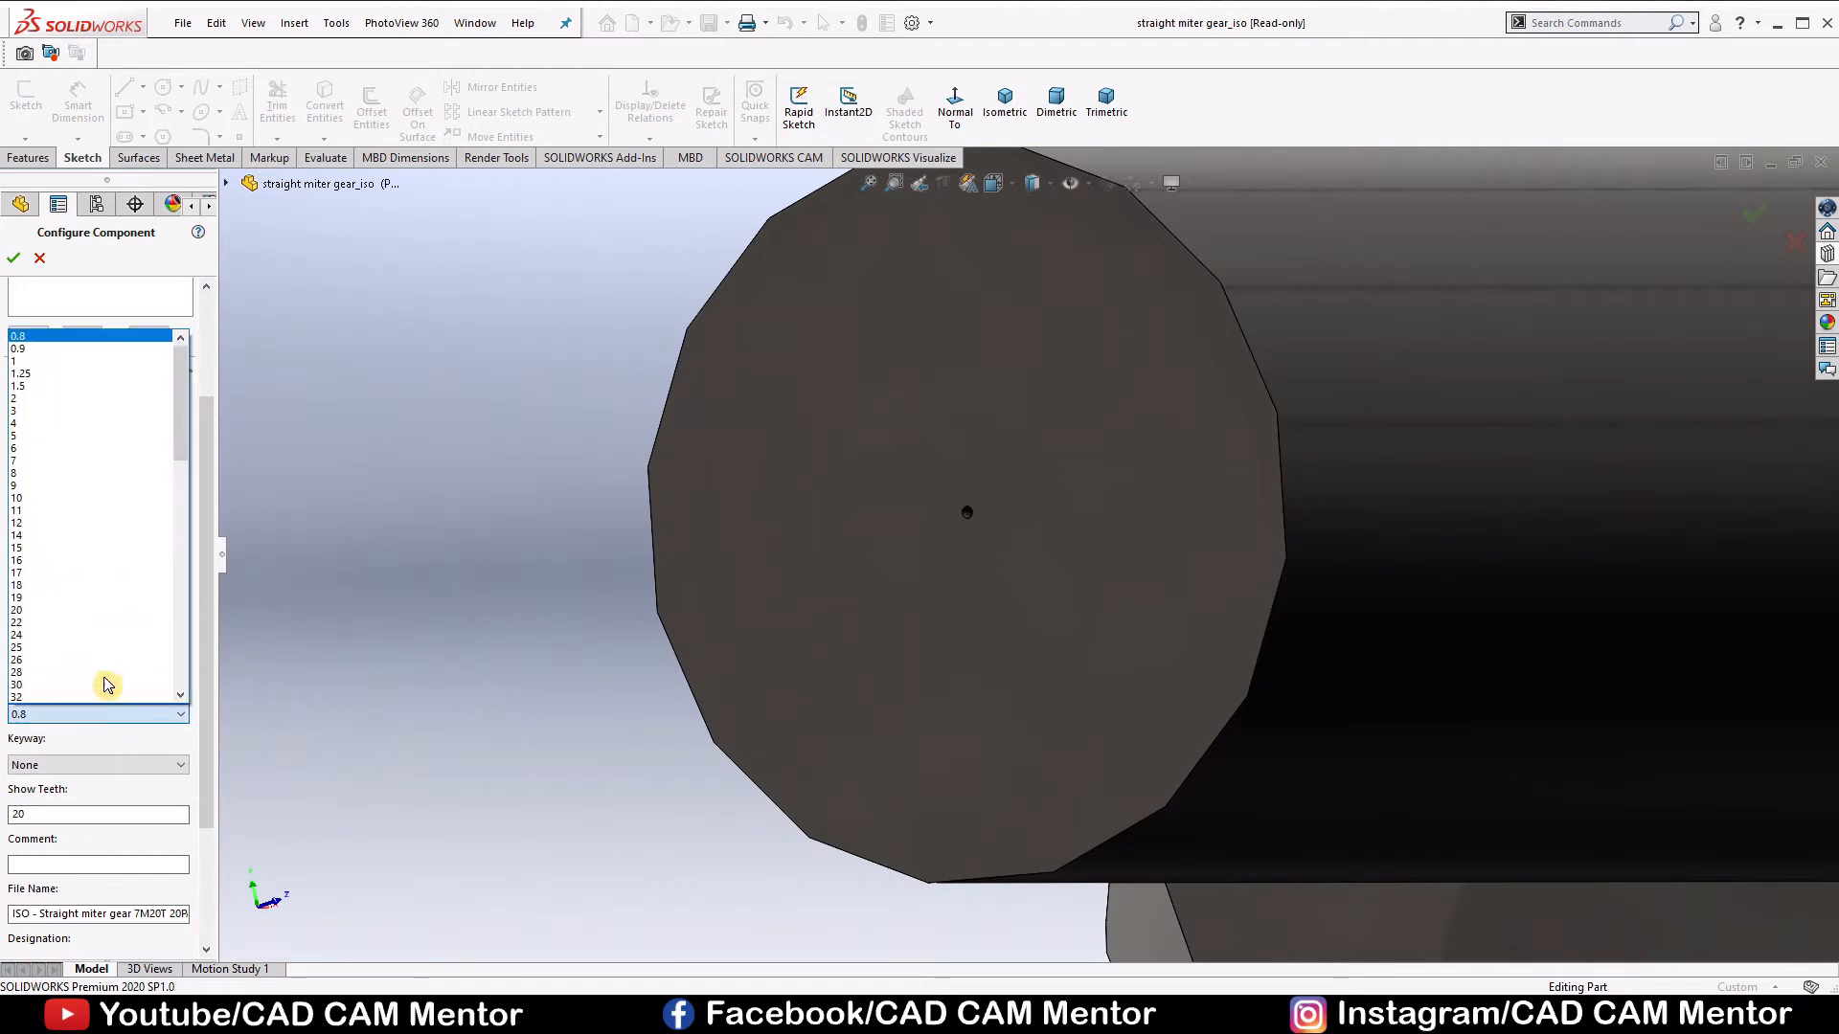
click(43, 548)
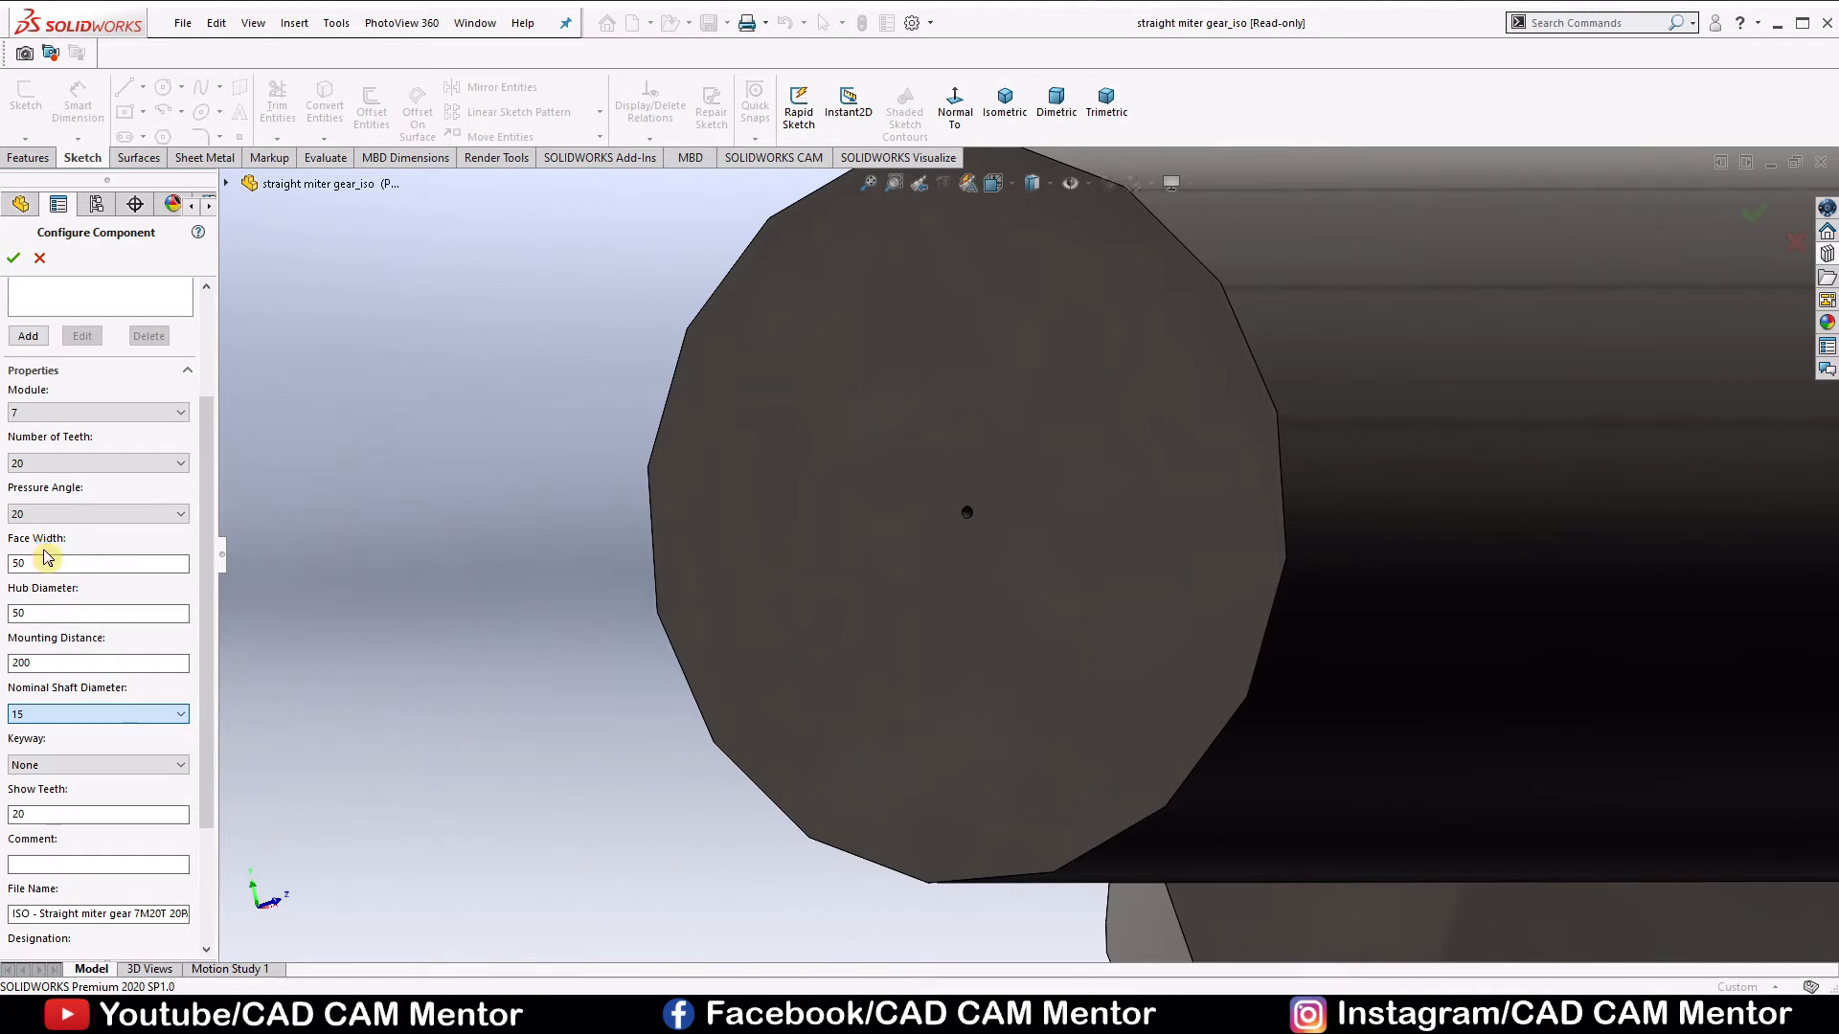
scroll(1054, 531, up, 5)
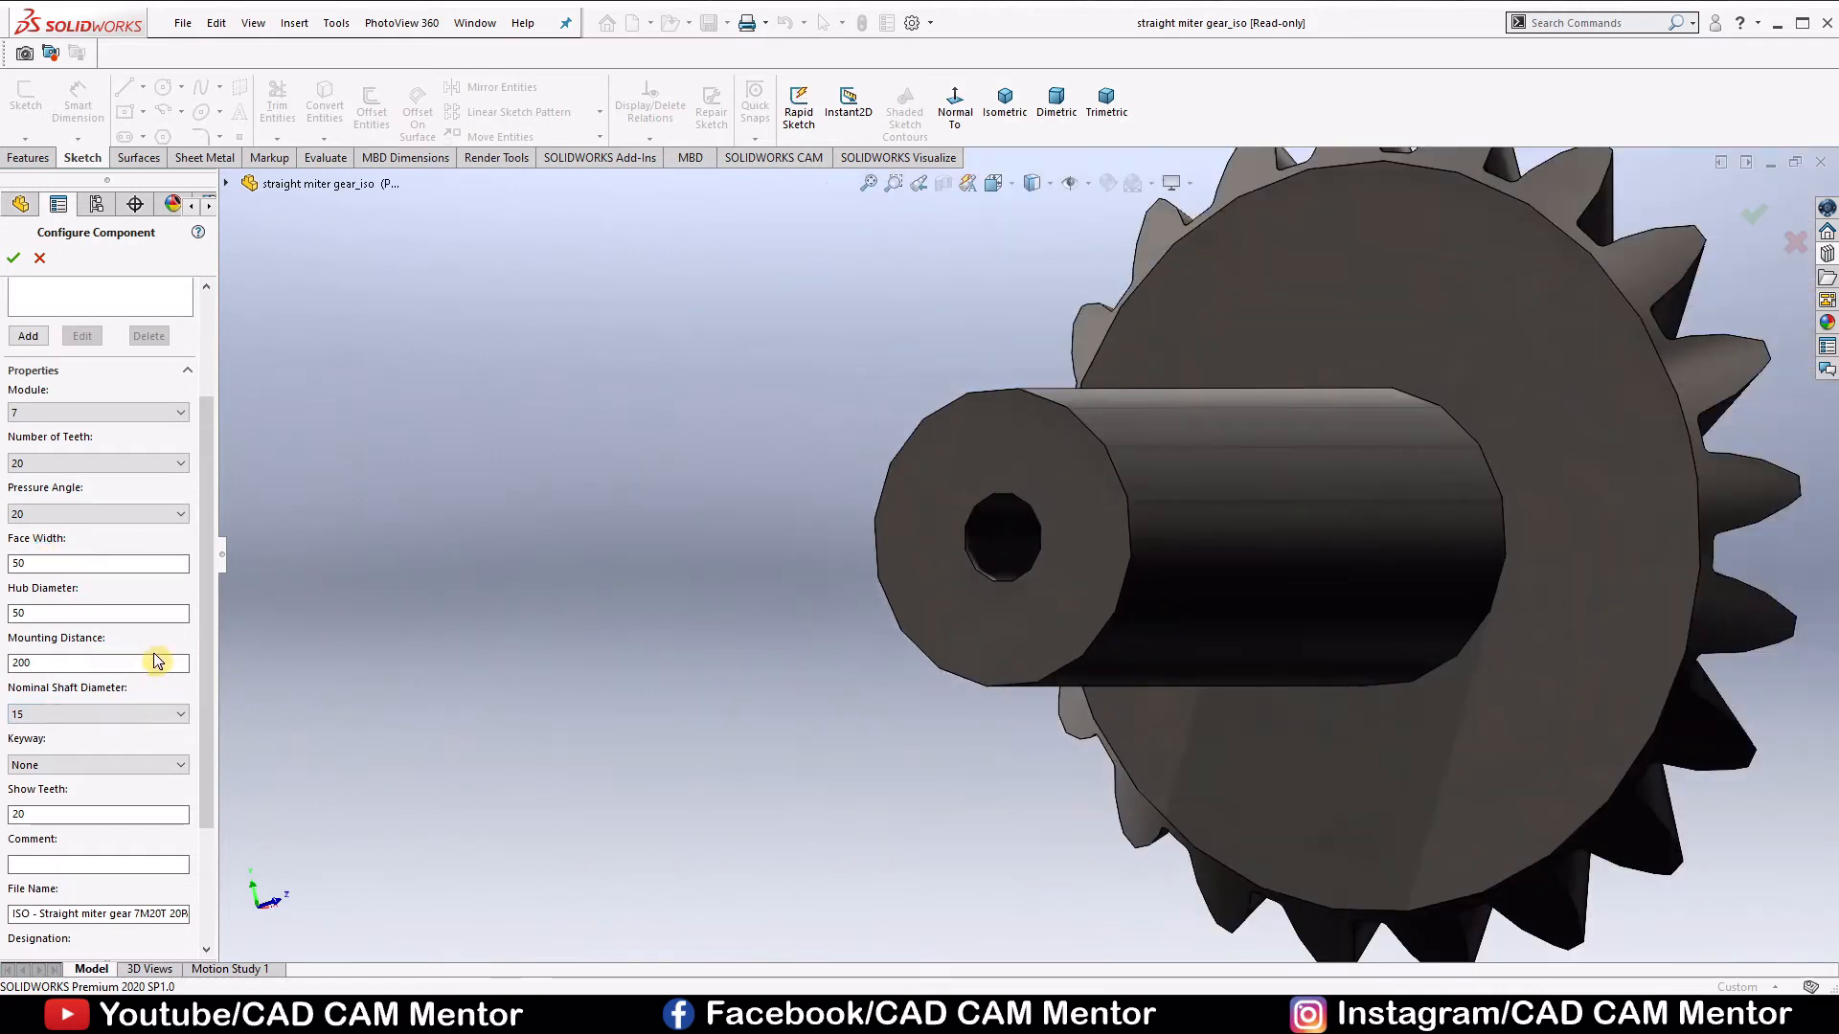
Give the bore a Square(1) keyway and accept the gear configuration.
middle_drag(1258, 587, 962, 635)
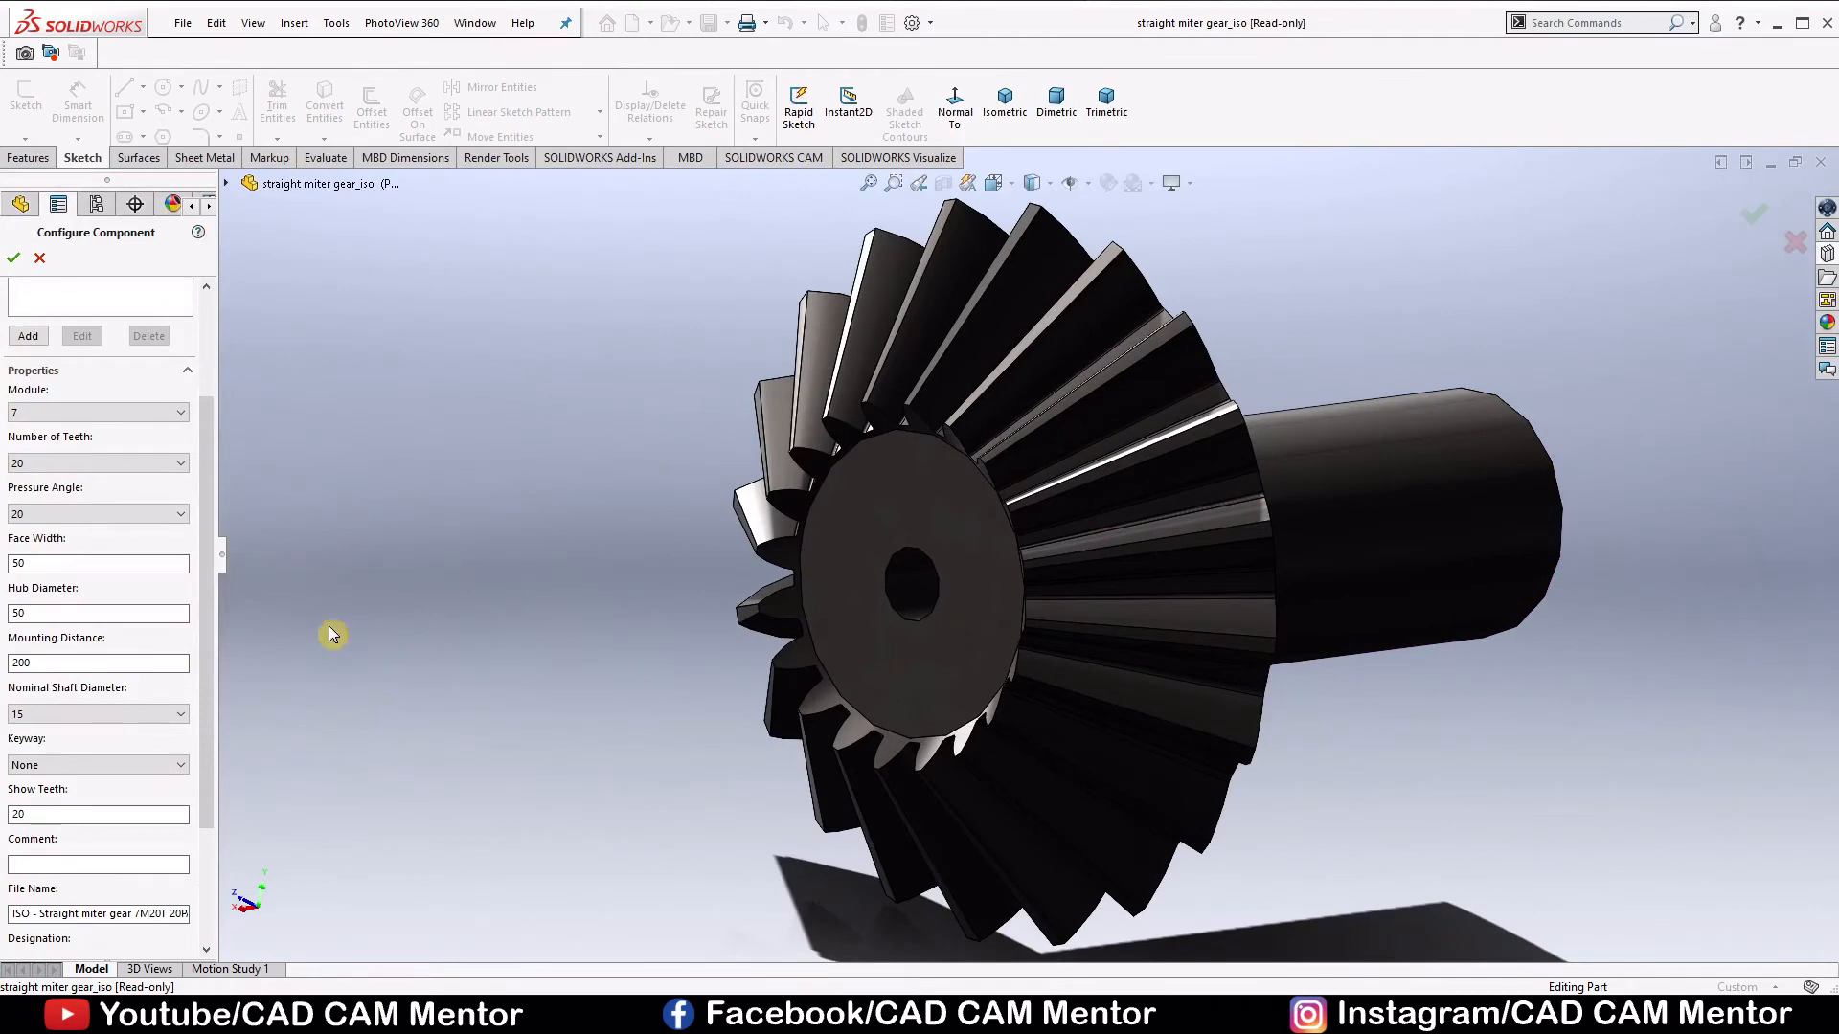
click(78, 764)
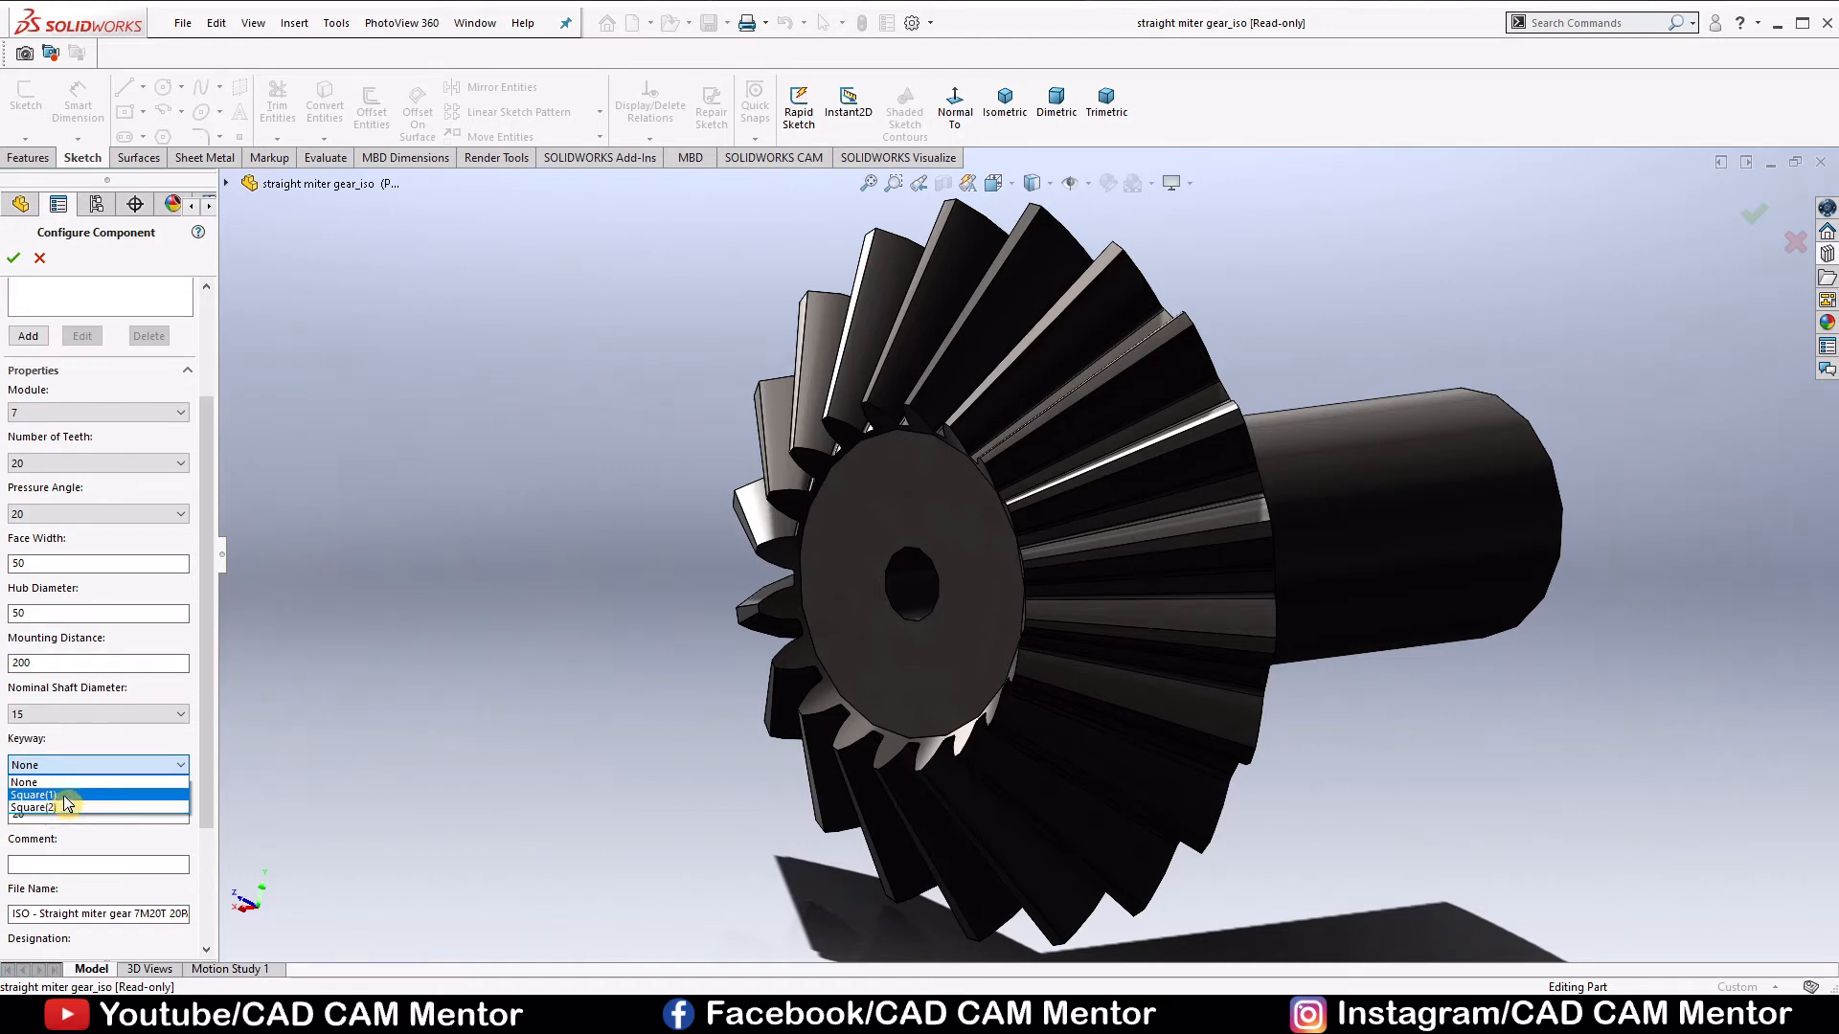
click(66, 796)
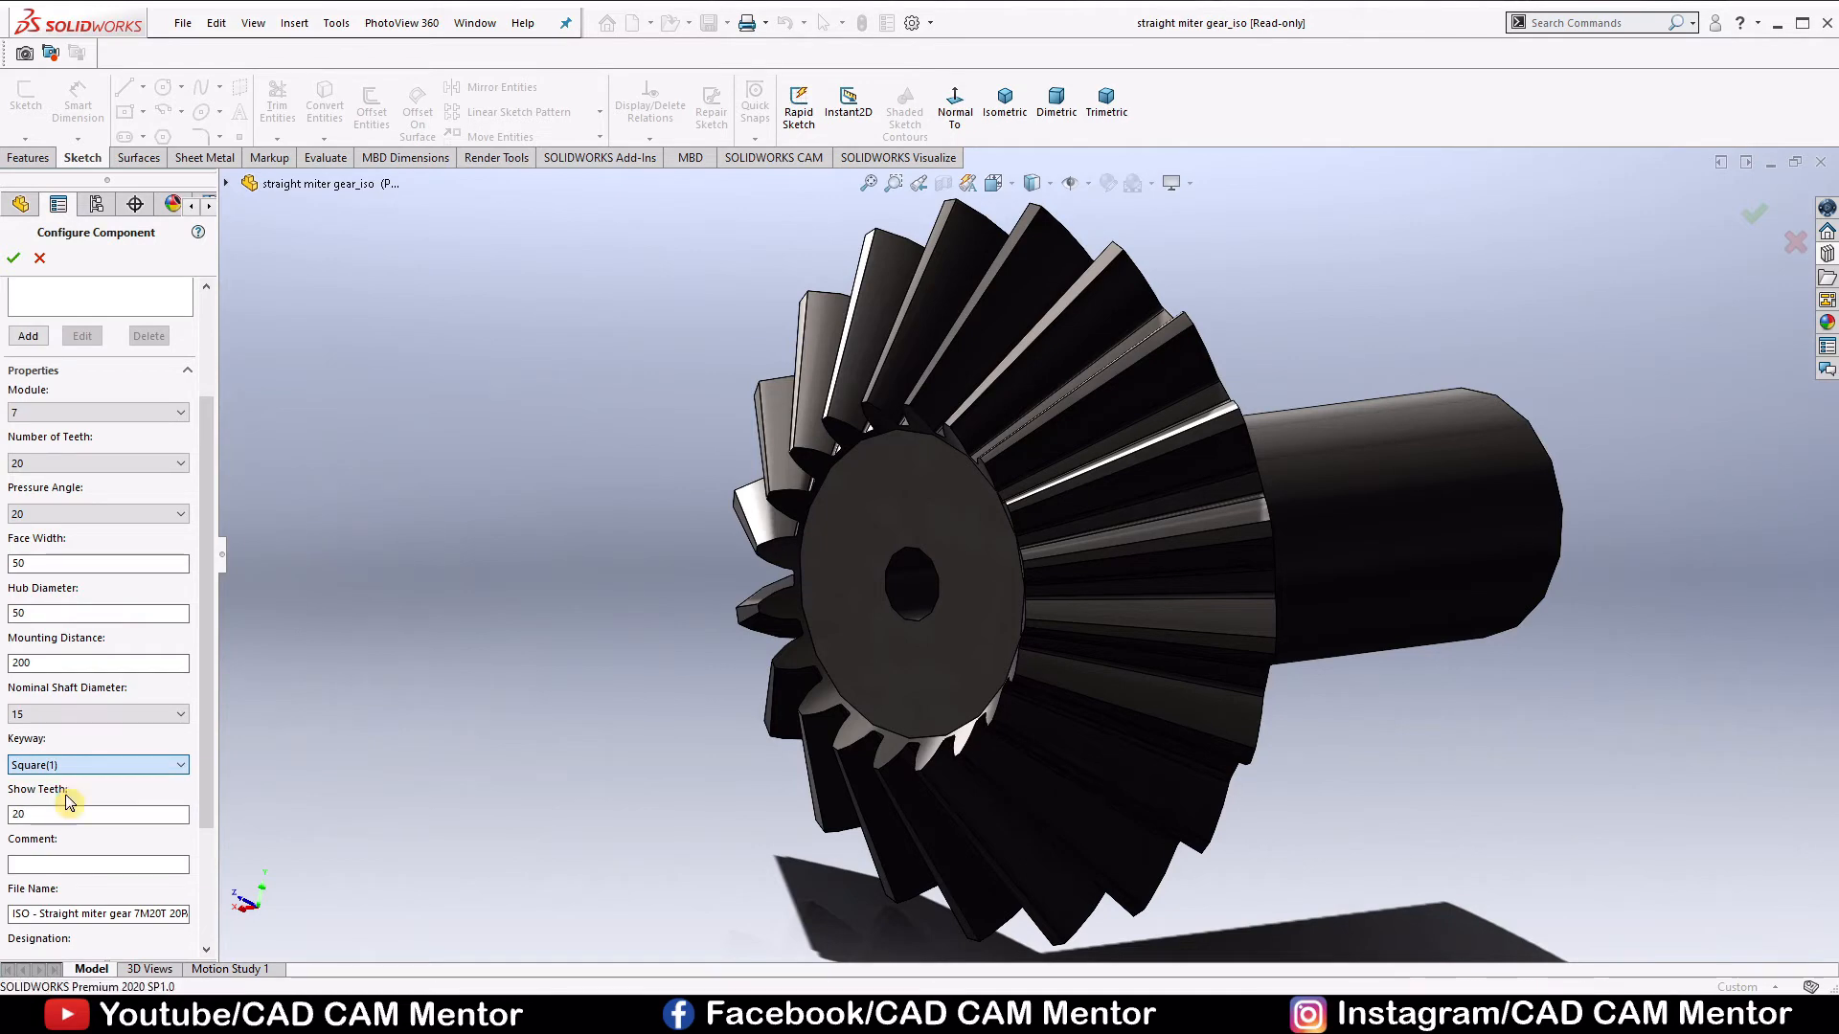
scroll(931, 594, down, 5)
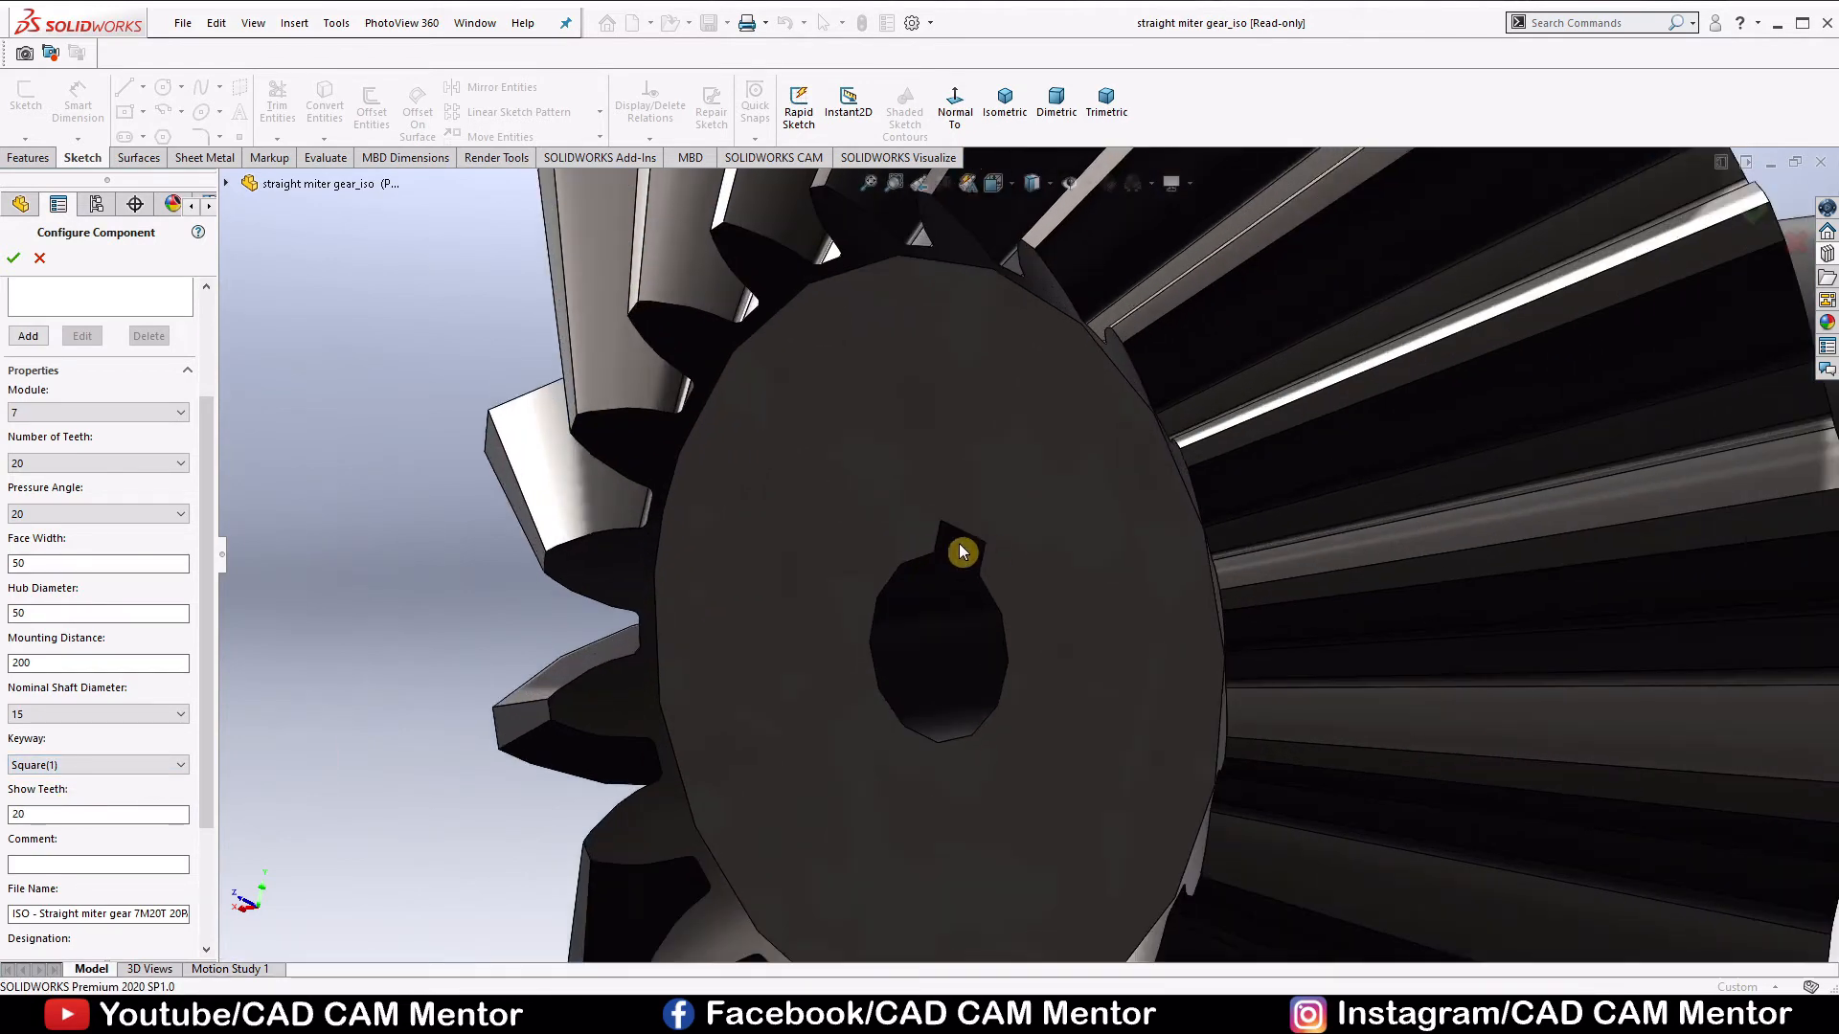
click(12, 257)
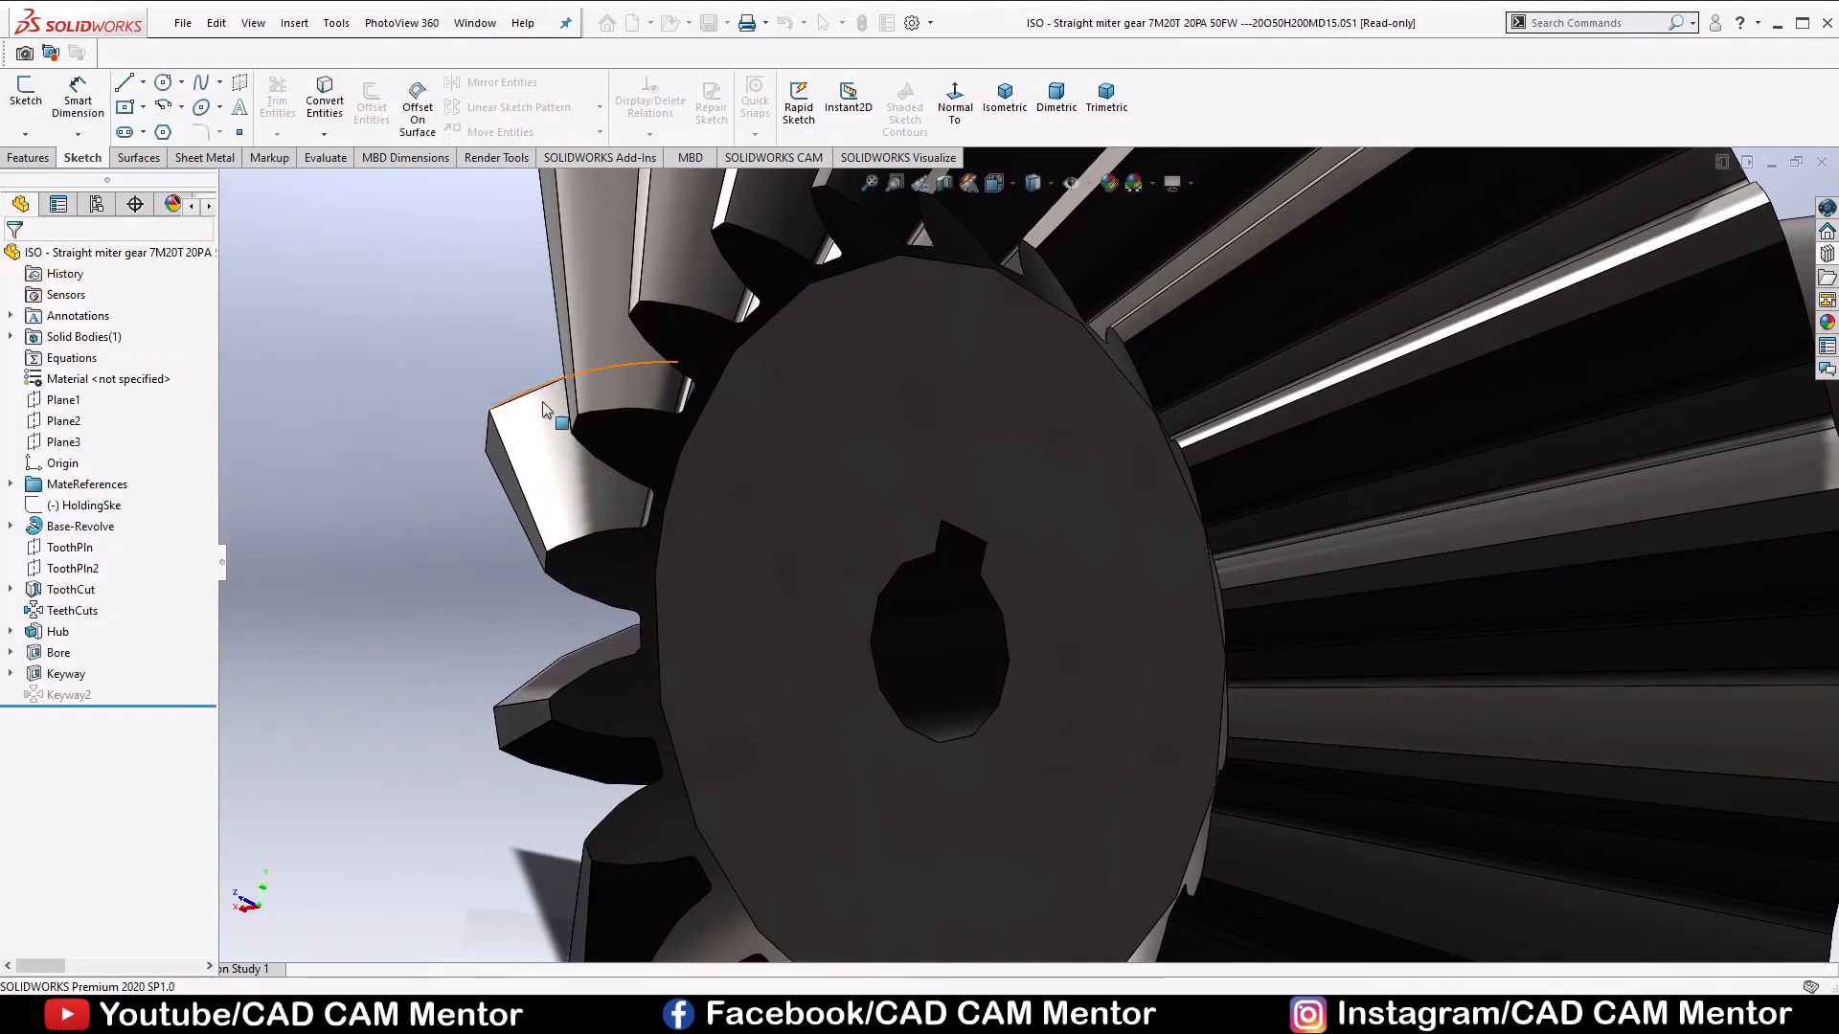
scroll(910, 525, up, 5)
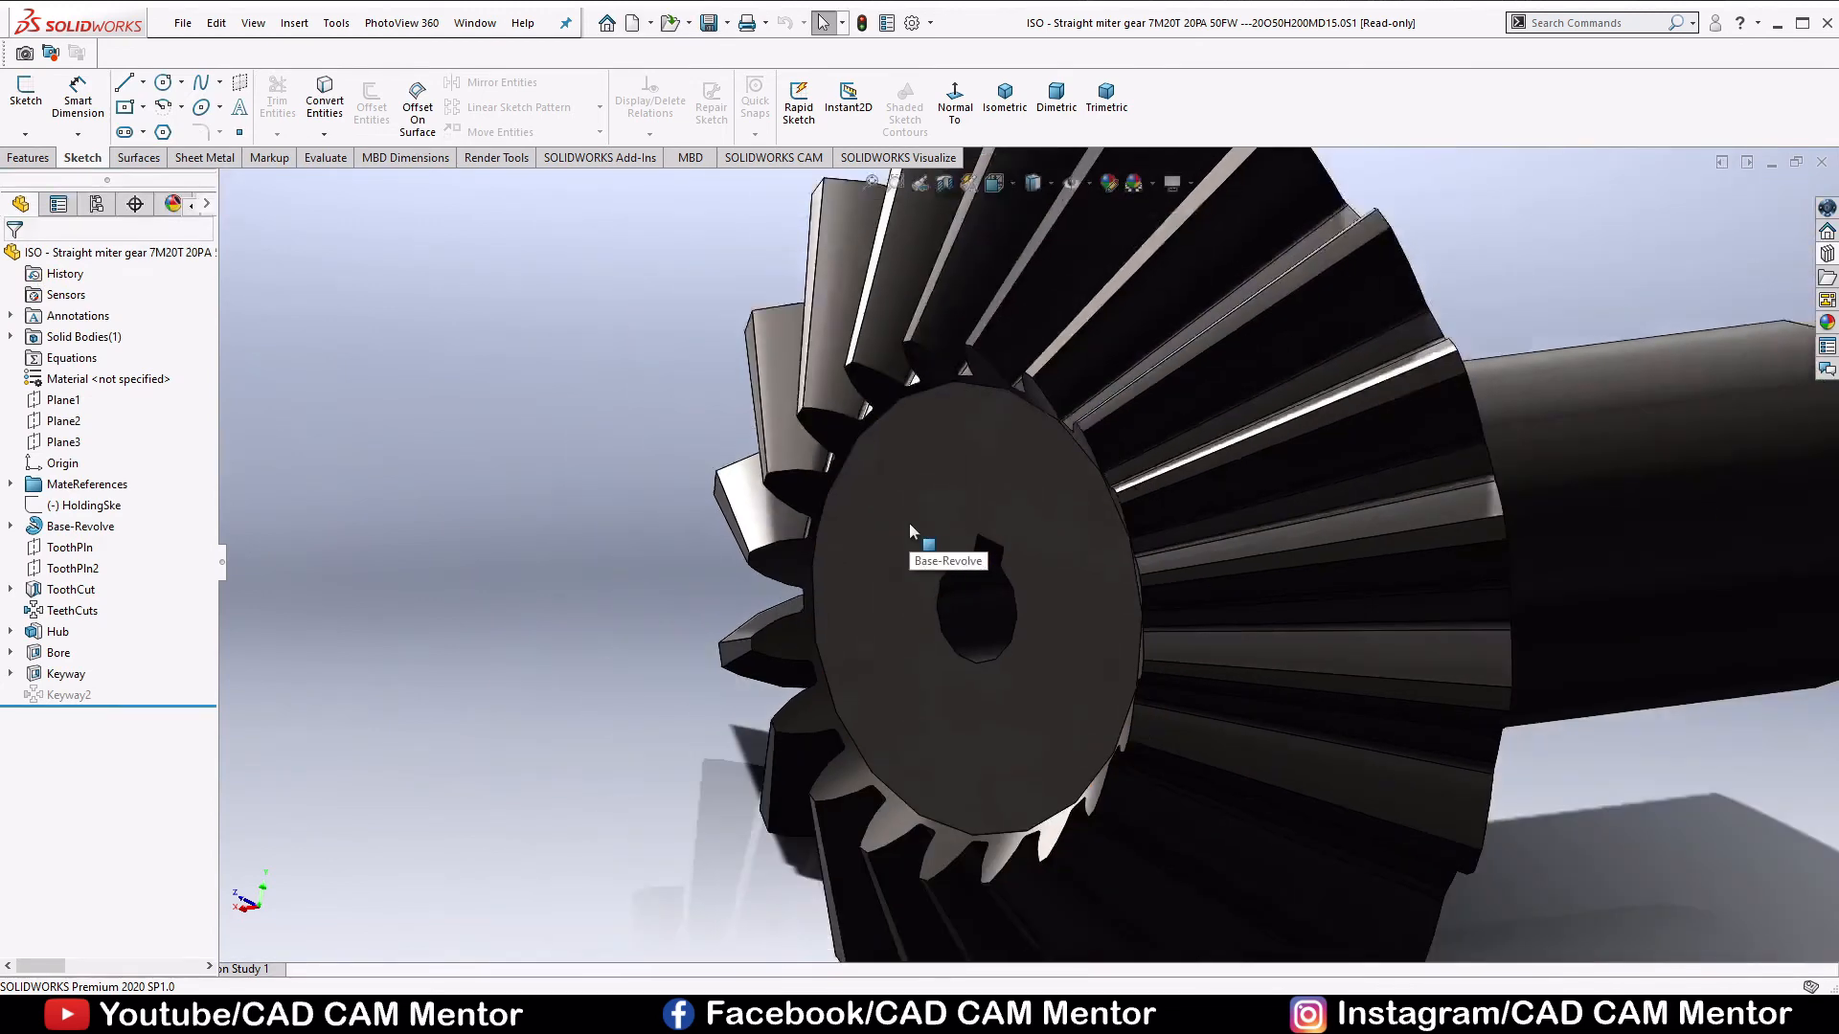
Apply the 3 Point Faded (Default) scene to the gear model's background.
scroll(1008, 531, up, 2)
middle_drag(1010, 533, 995, 596)
scroll(1053, 584, down, 2)
click(1201, 269)
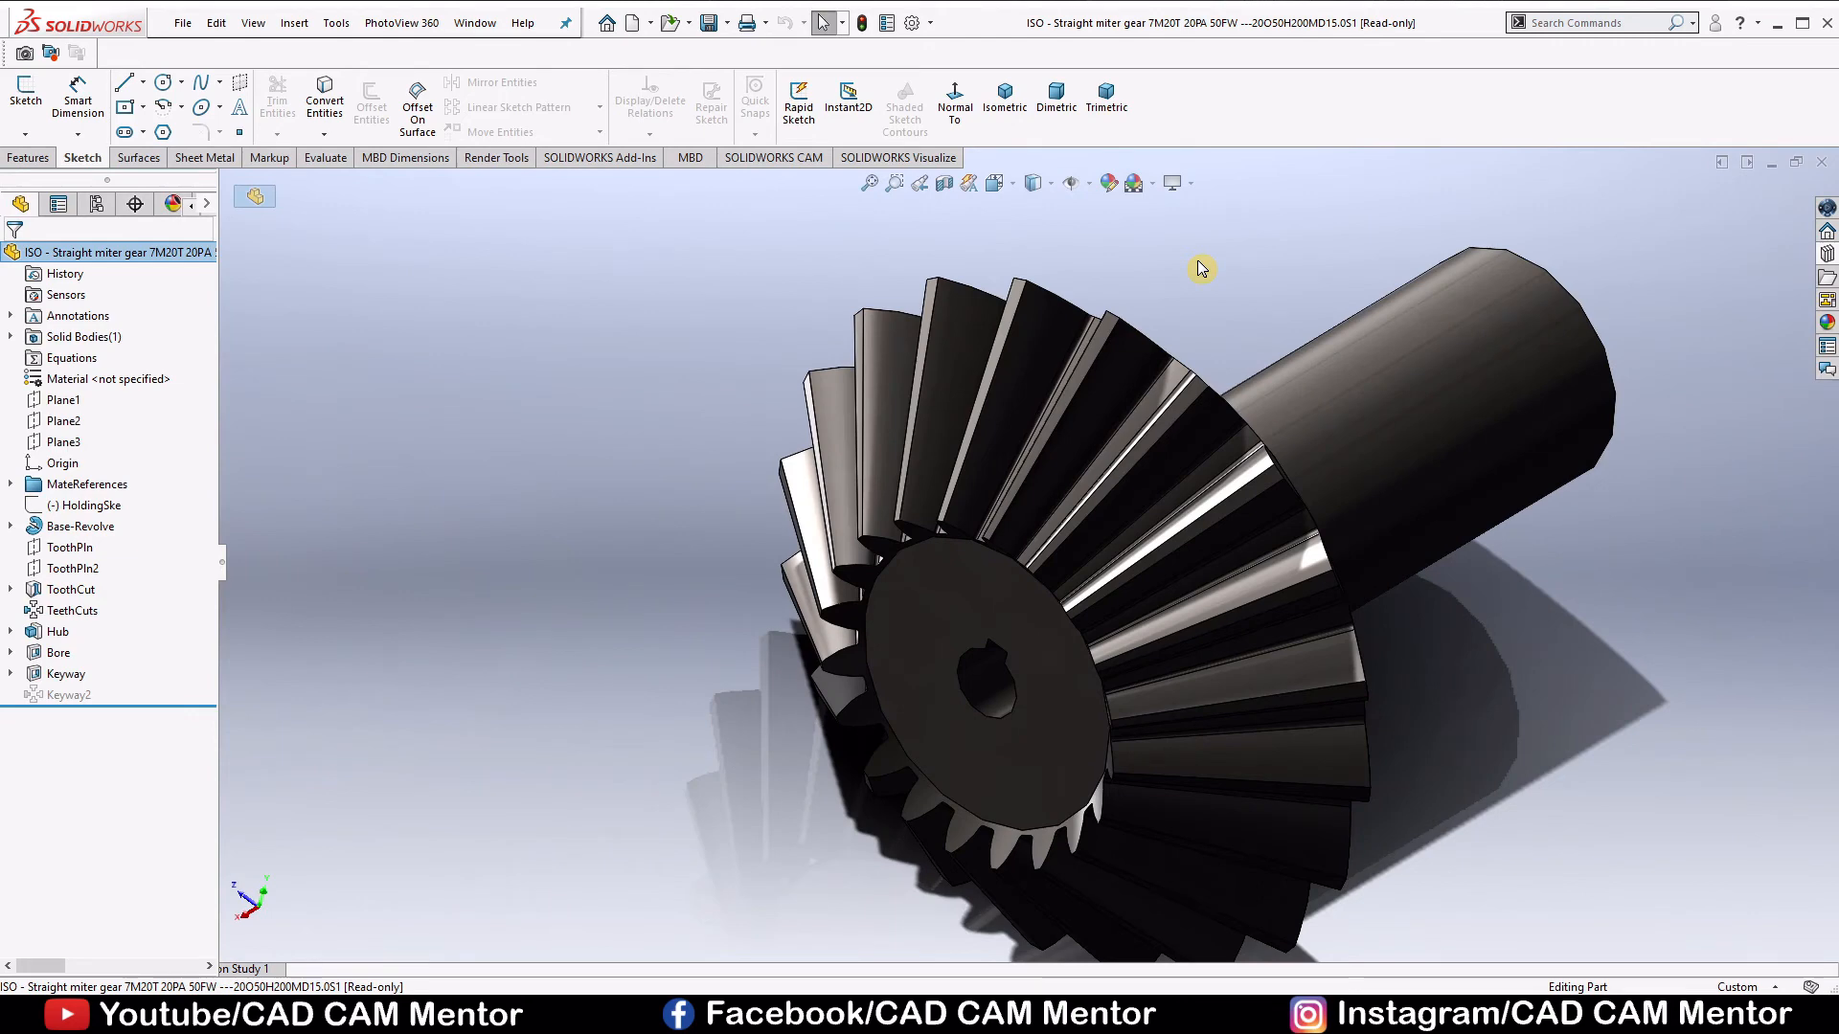
click(1154, 188)
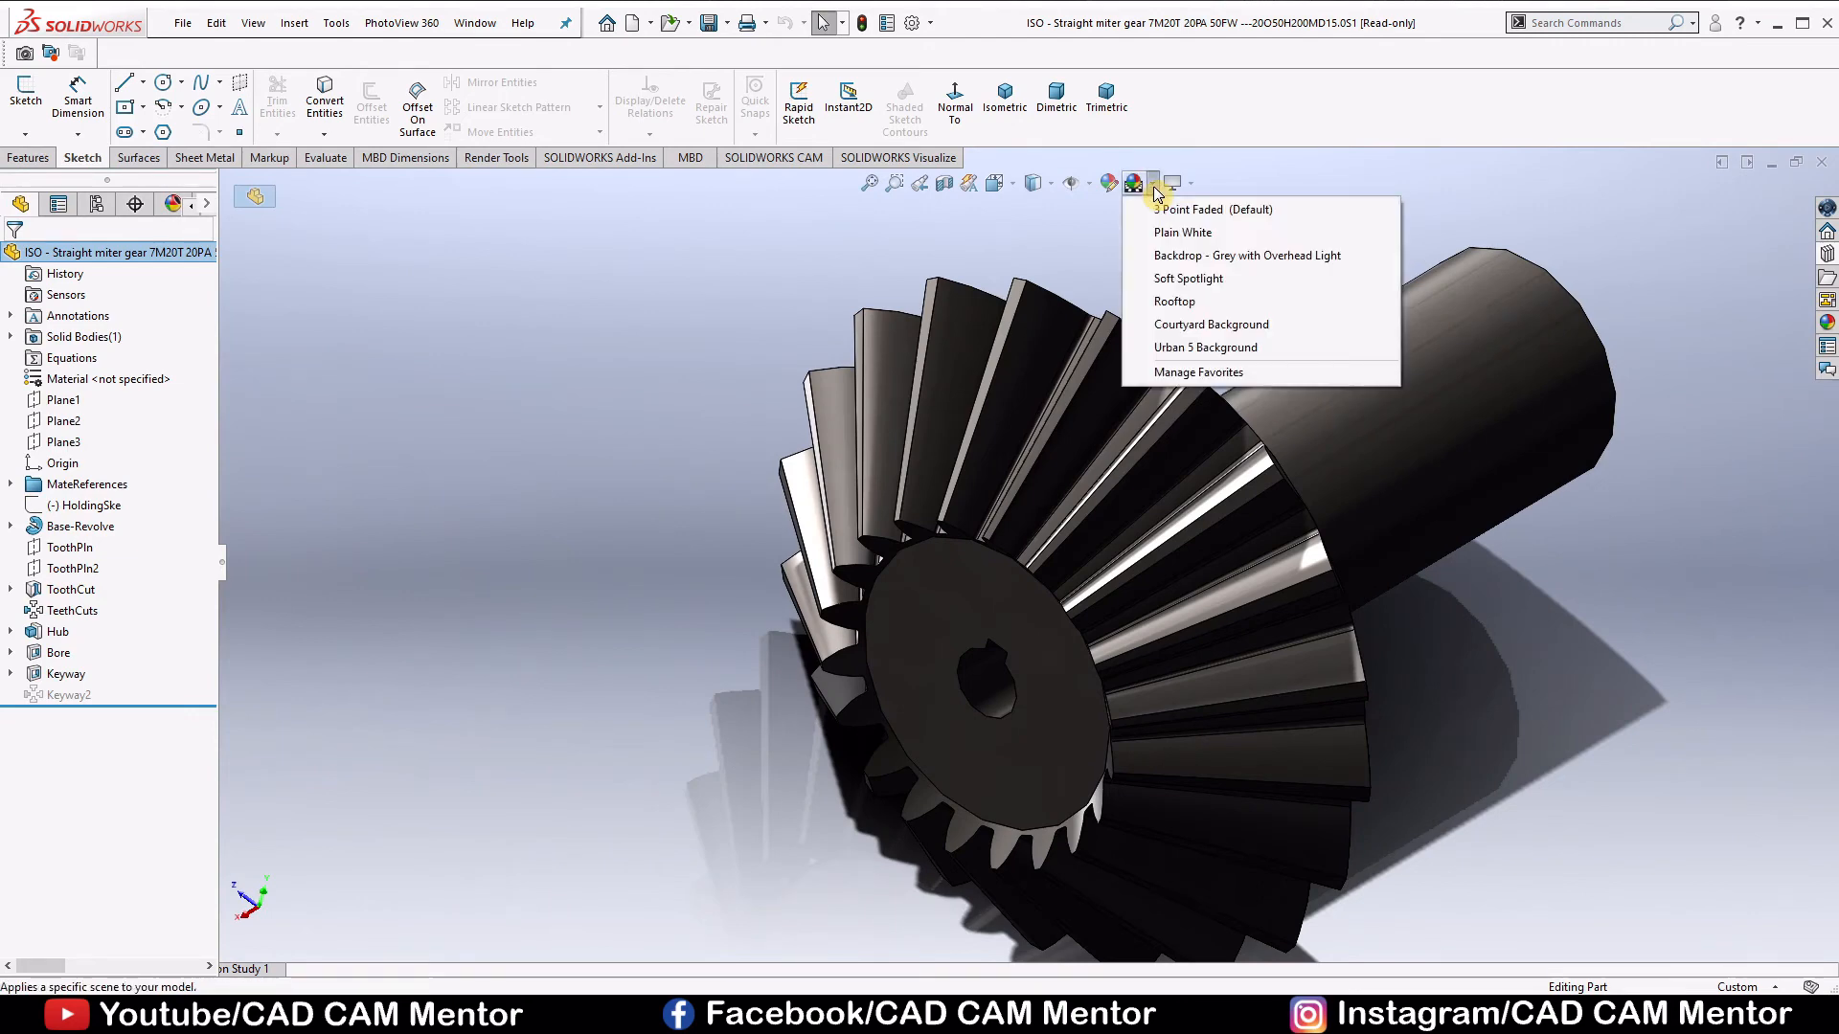
click(1197, 210)
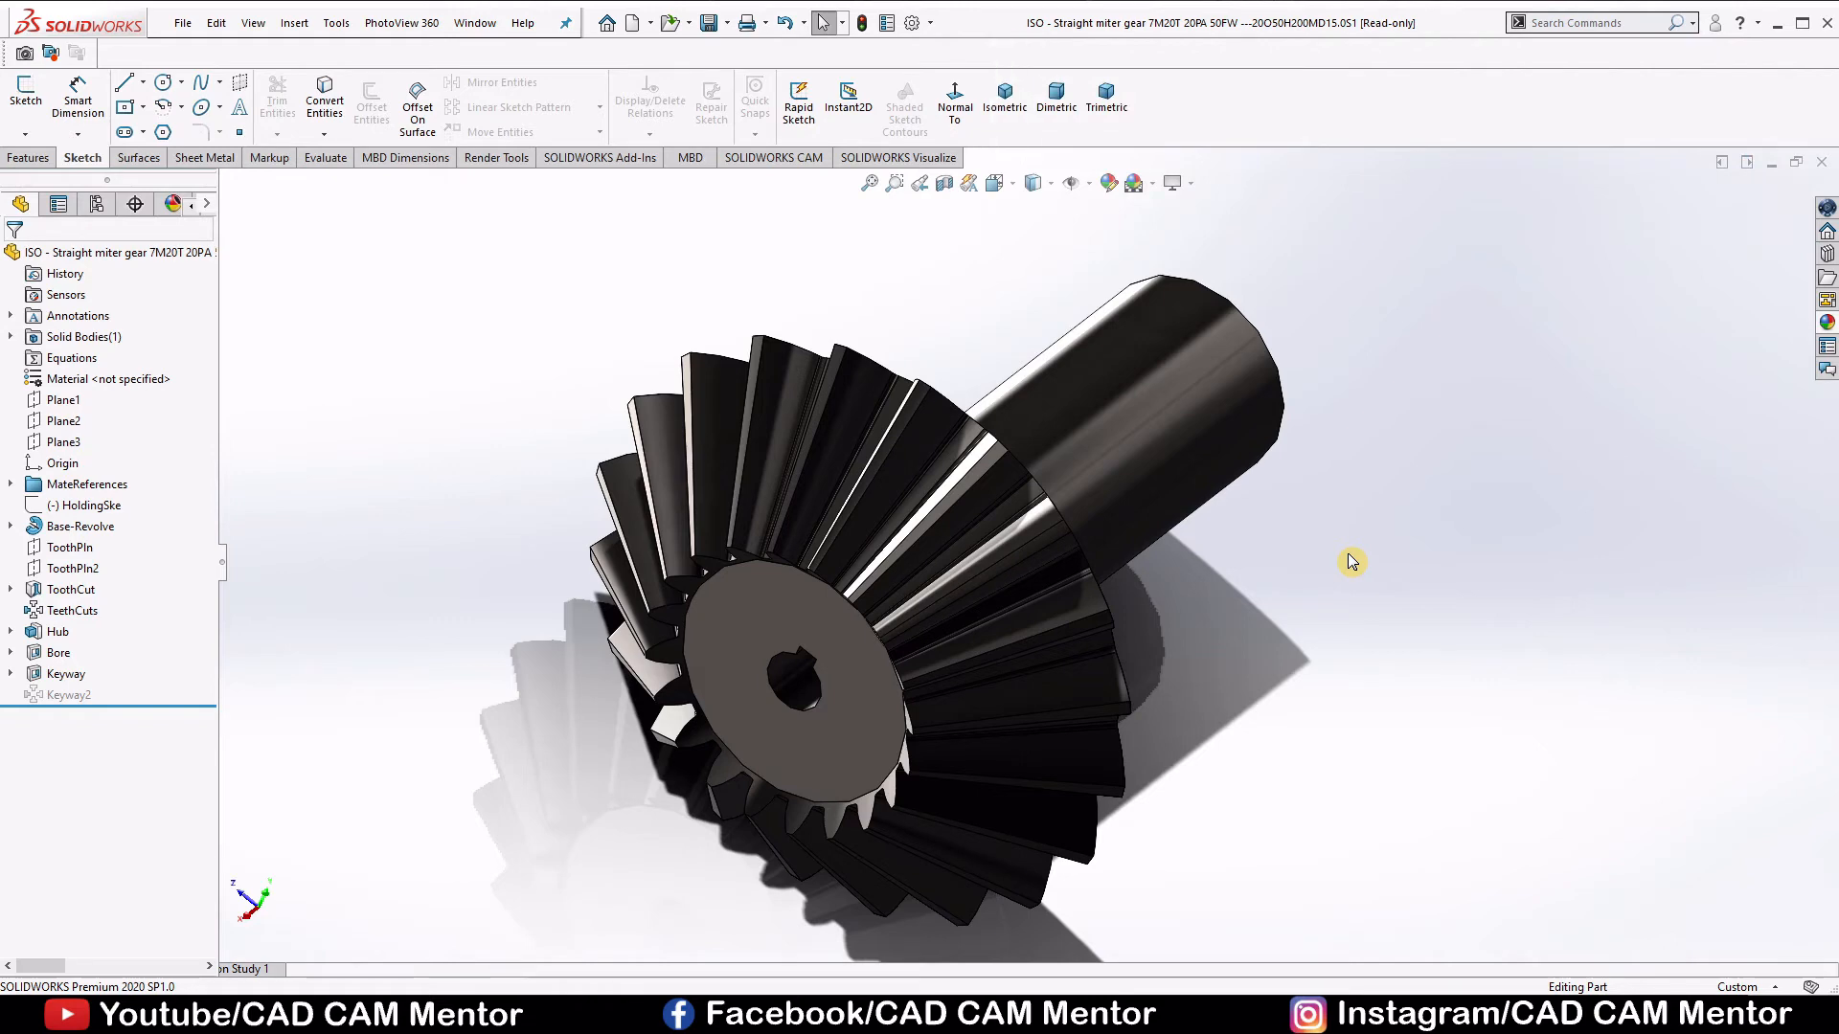
Apply the satin finish stainless steel appearance from the Metal > Steel category to the gear's whole body.
click(1829, 322)
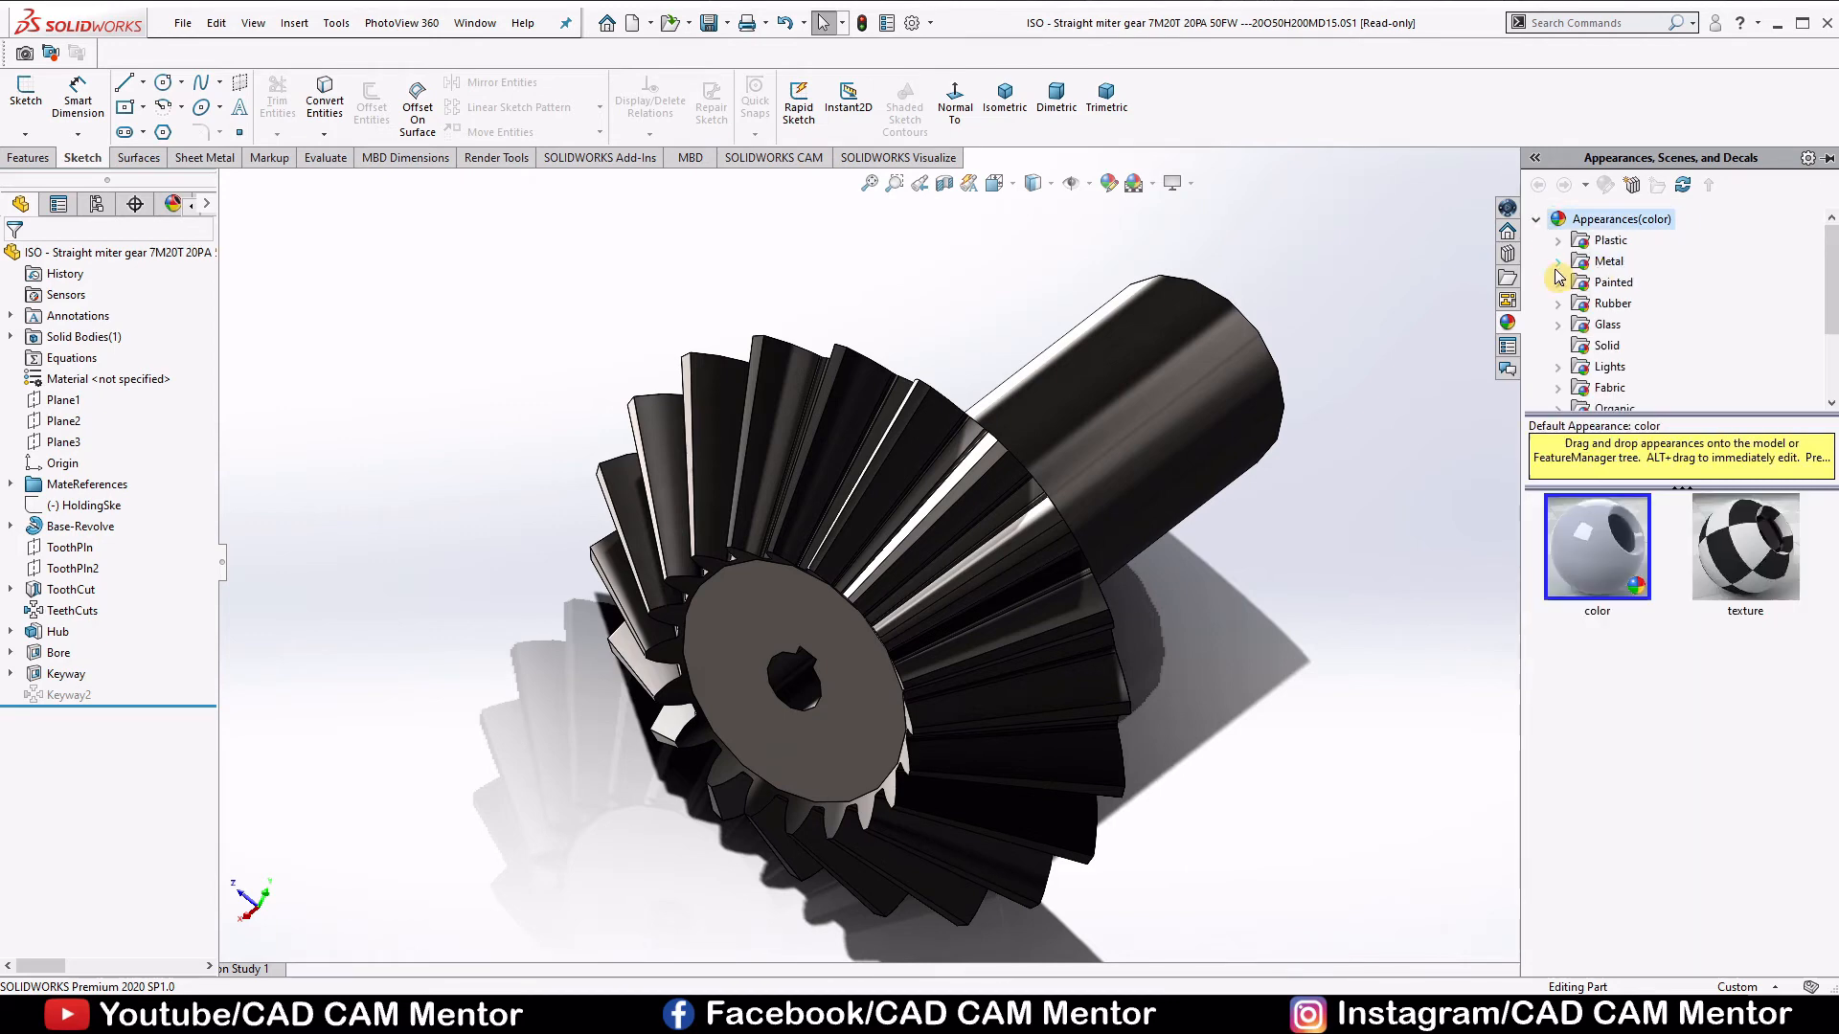
click(1558, 263)
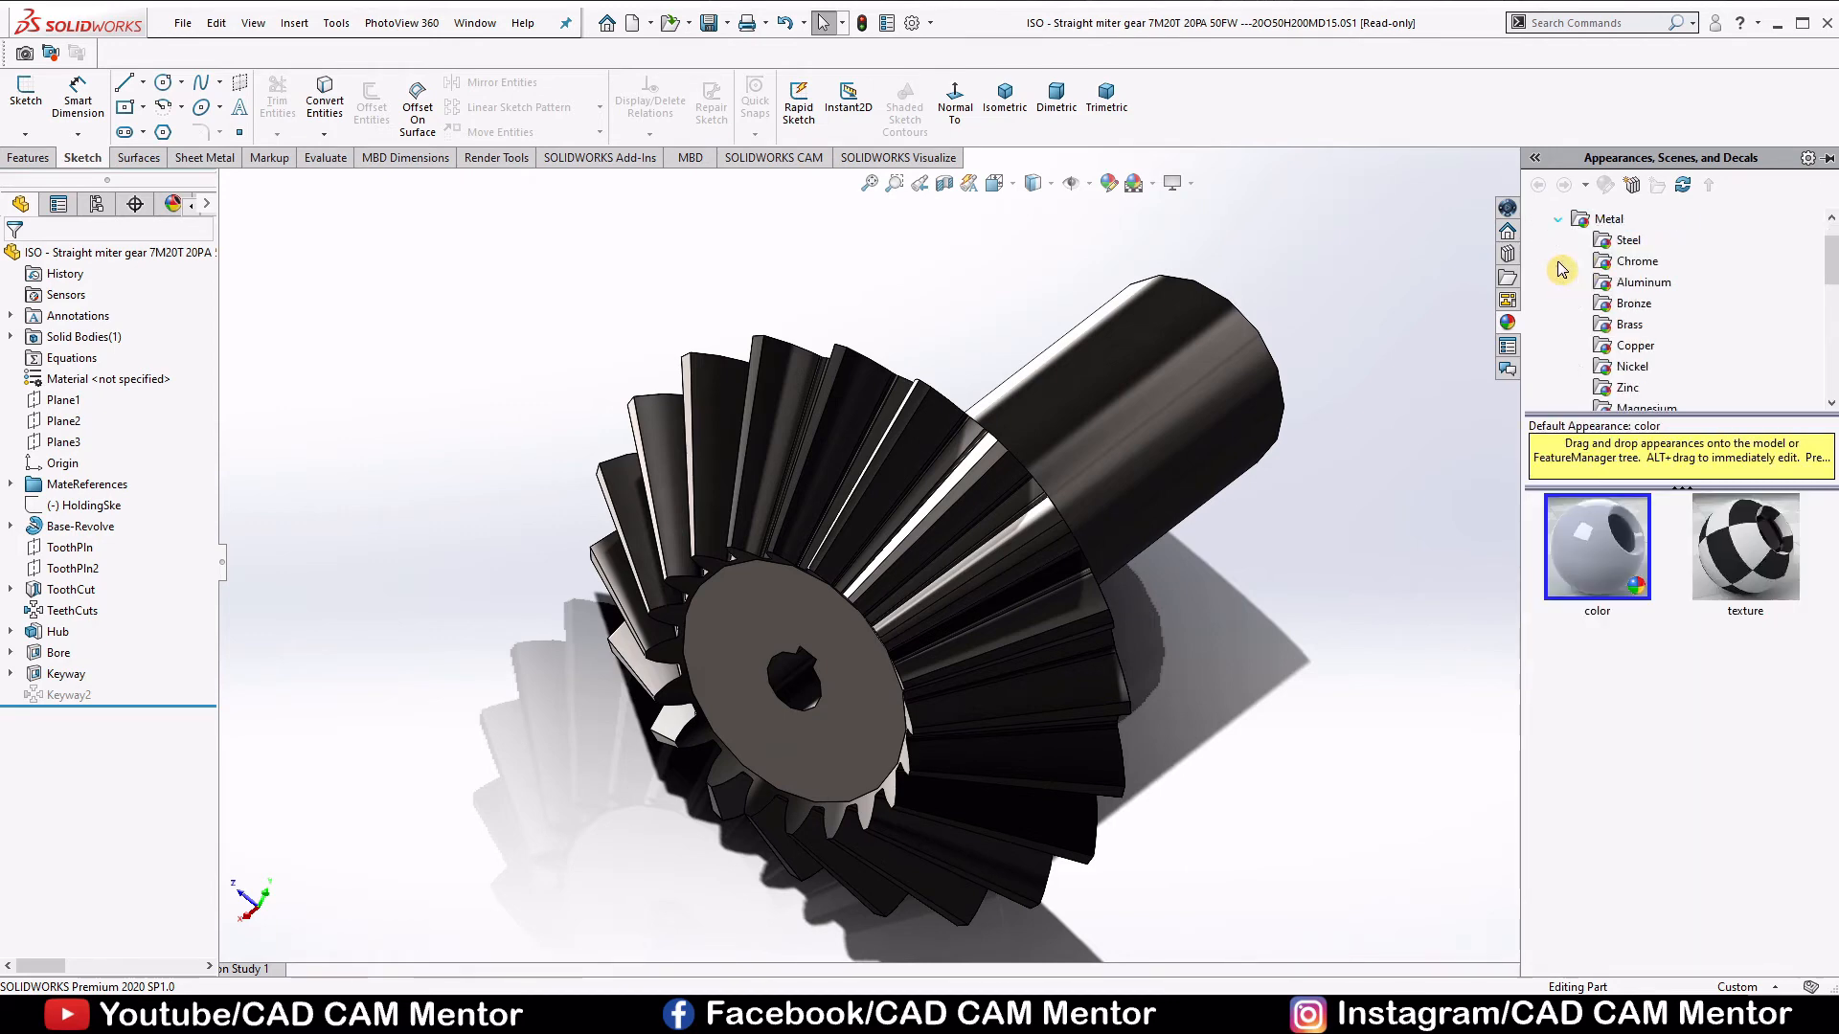
click(1625, 240)
scroll(1666, 709, down, 3)
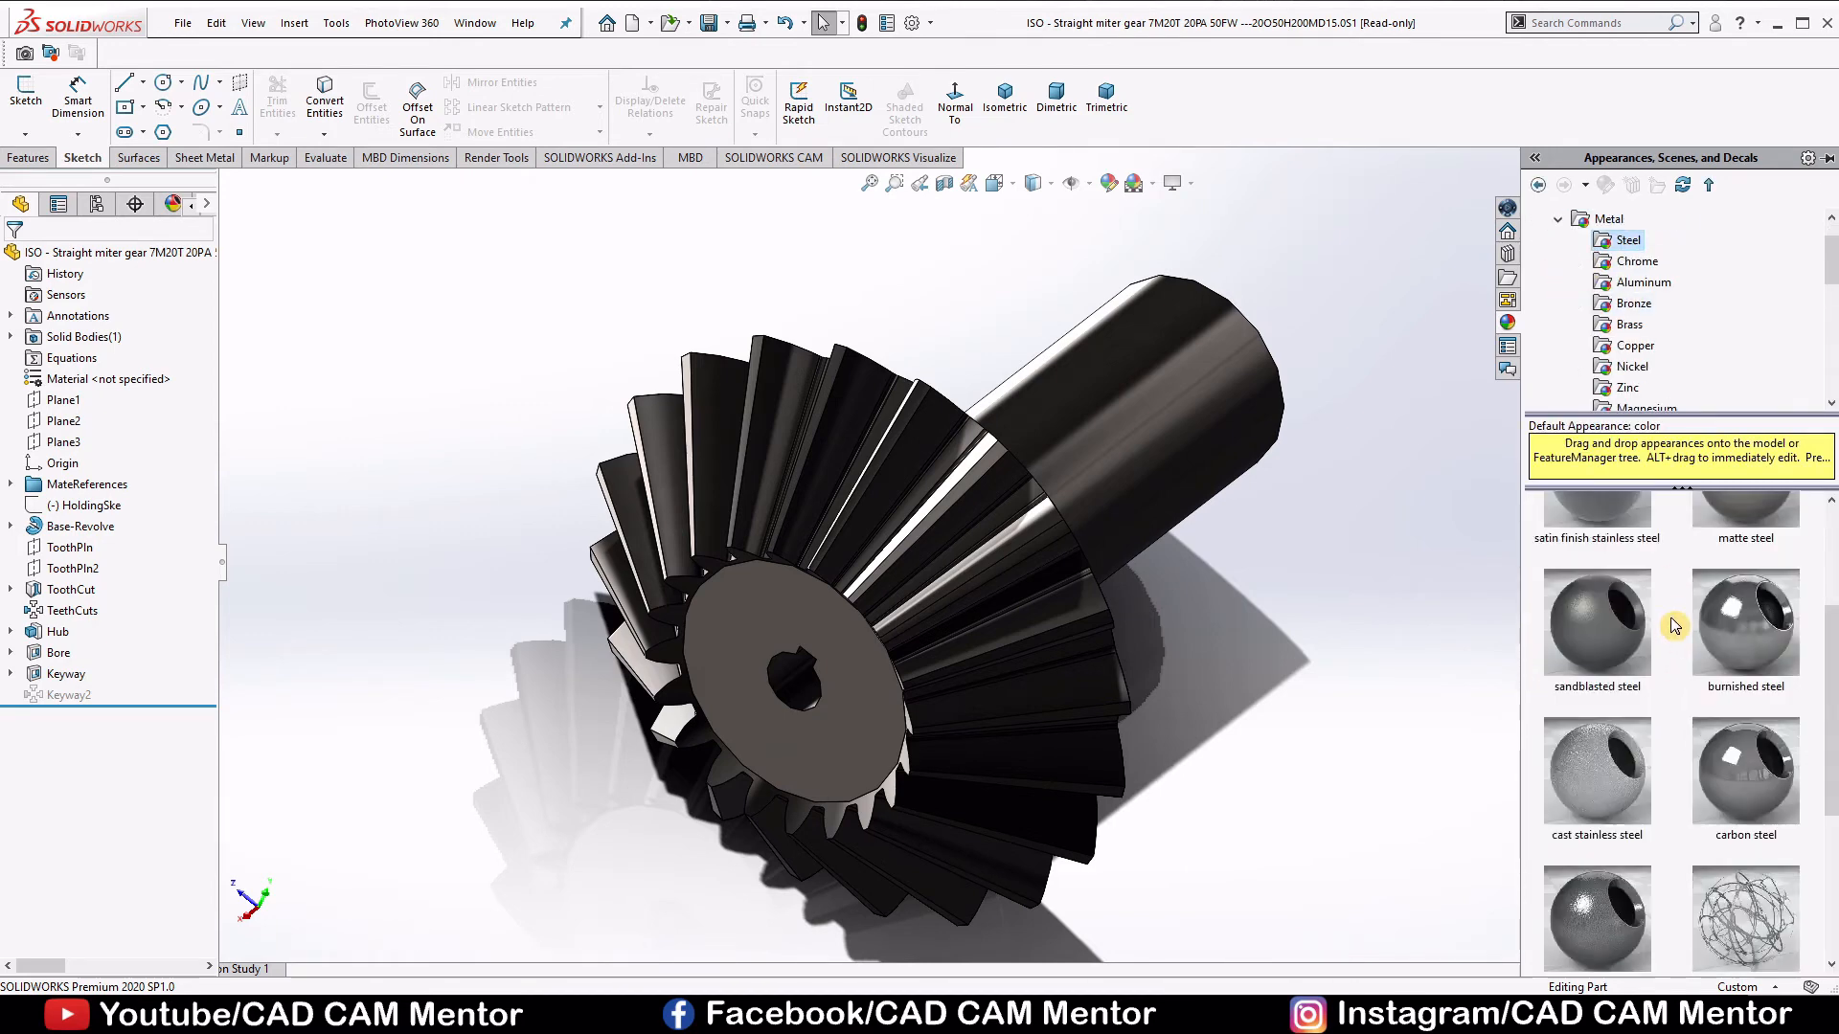
scroll(1662, 693, up, 4)
double_click(1602, 687)
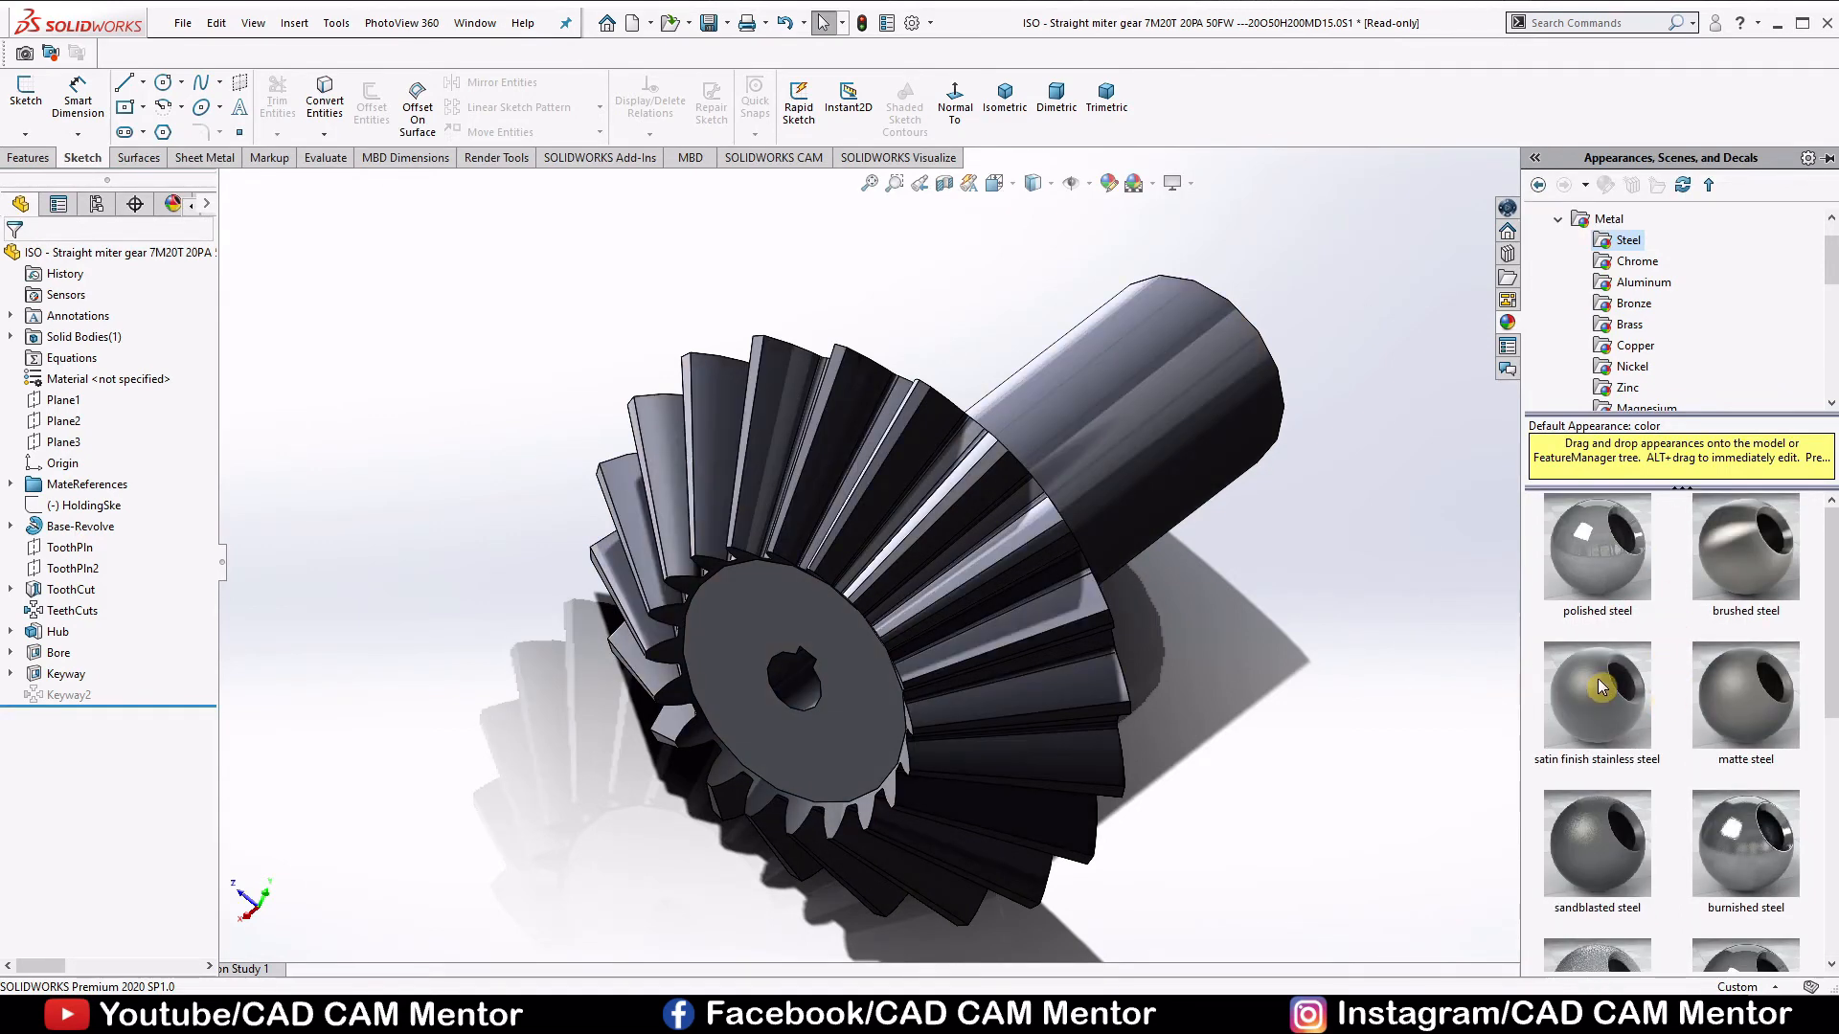
click(1595, 688)
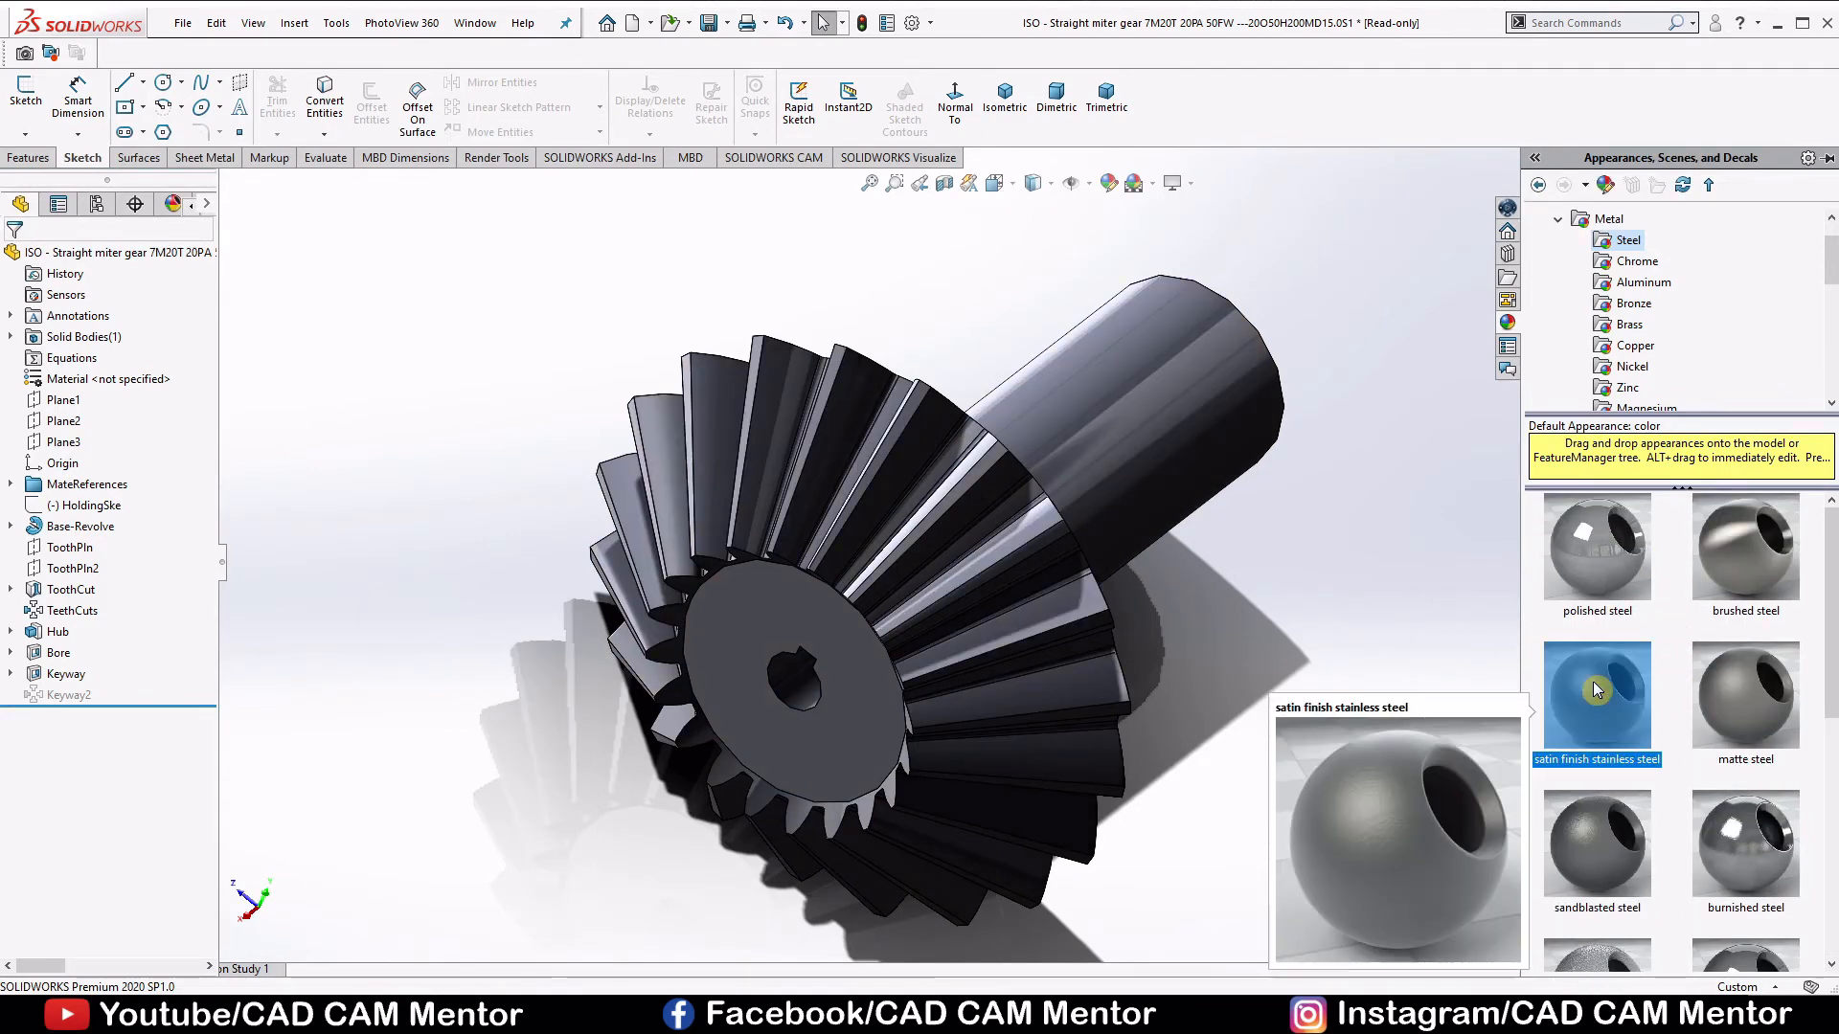
drag(1591, 681, 1091, 381)
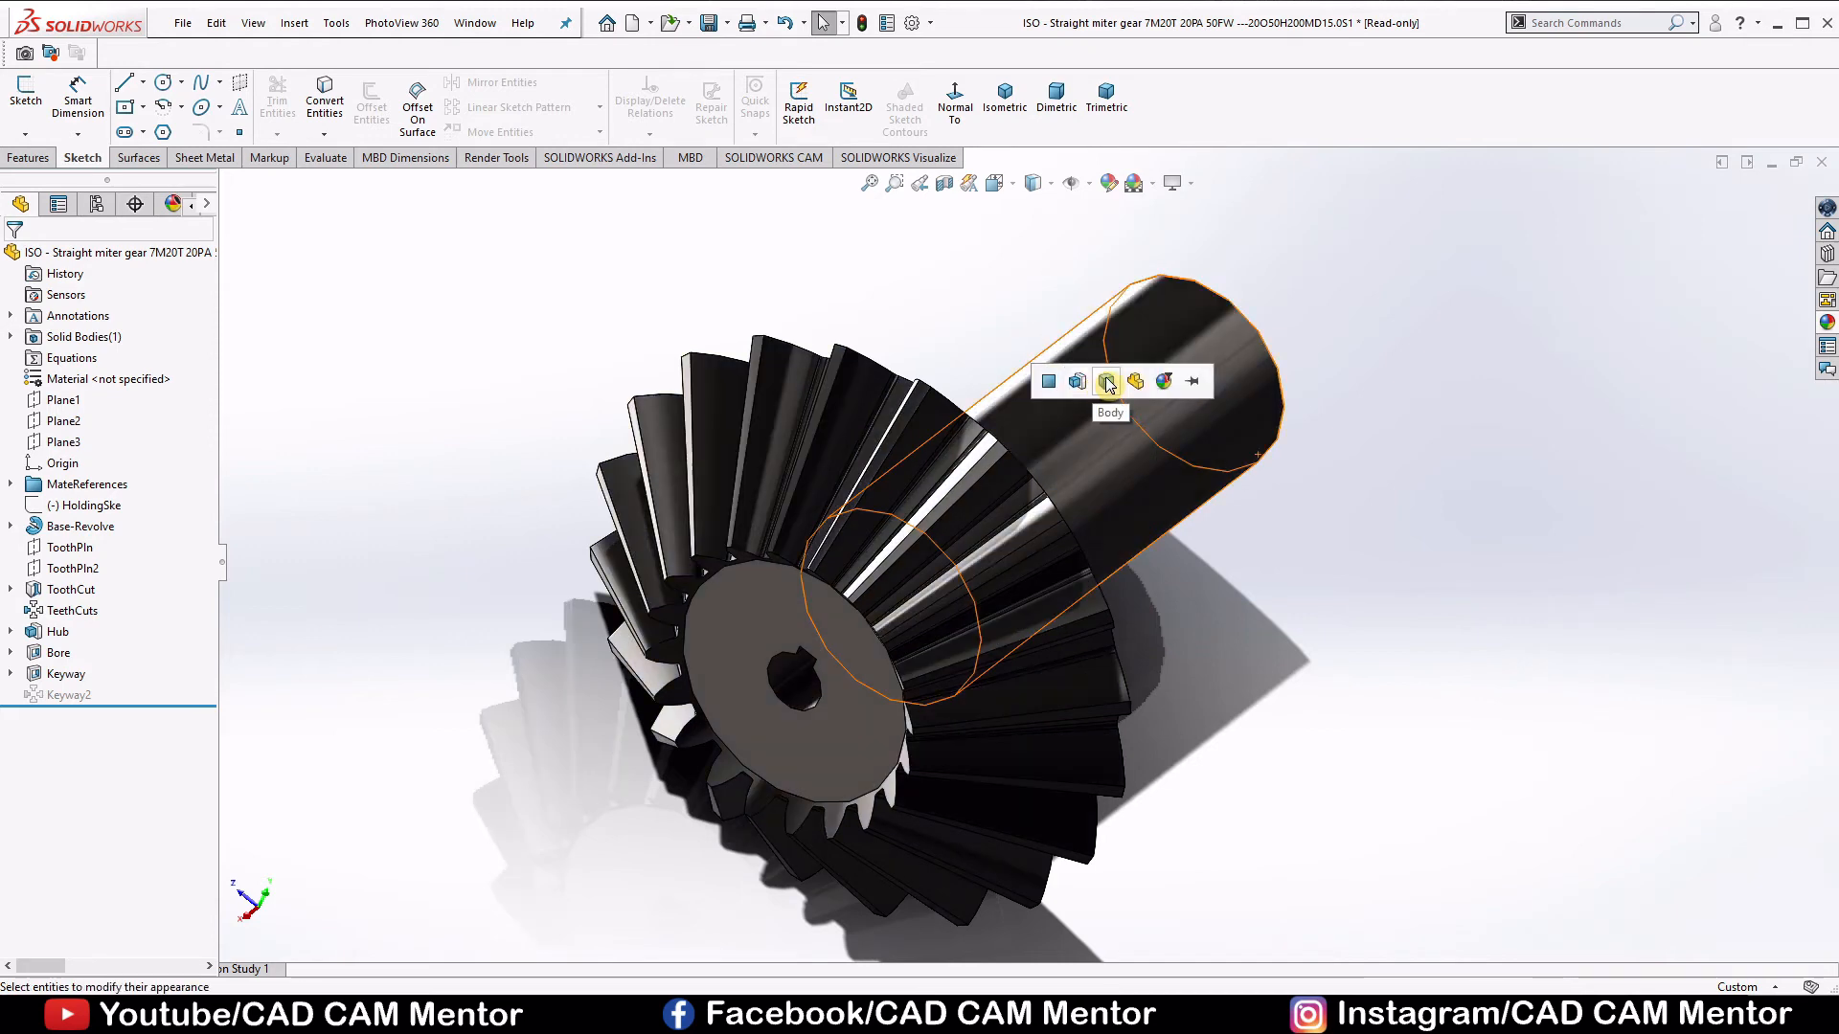
click(1107, 381)
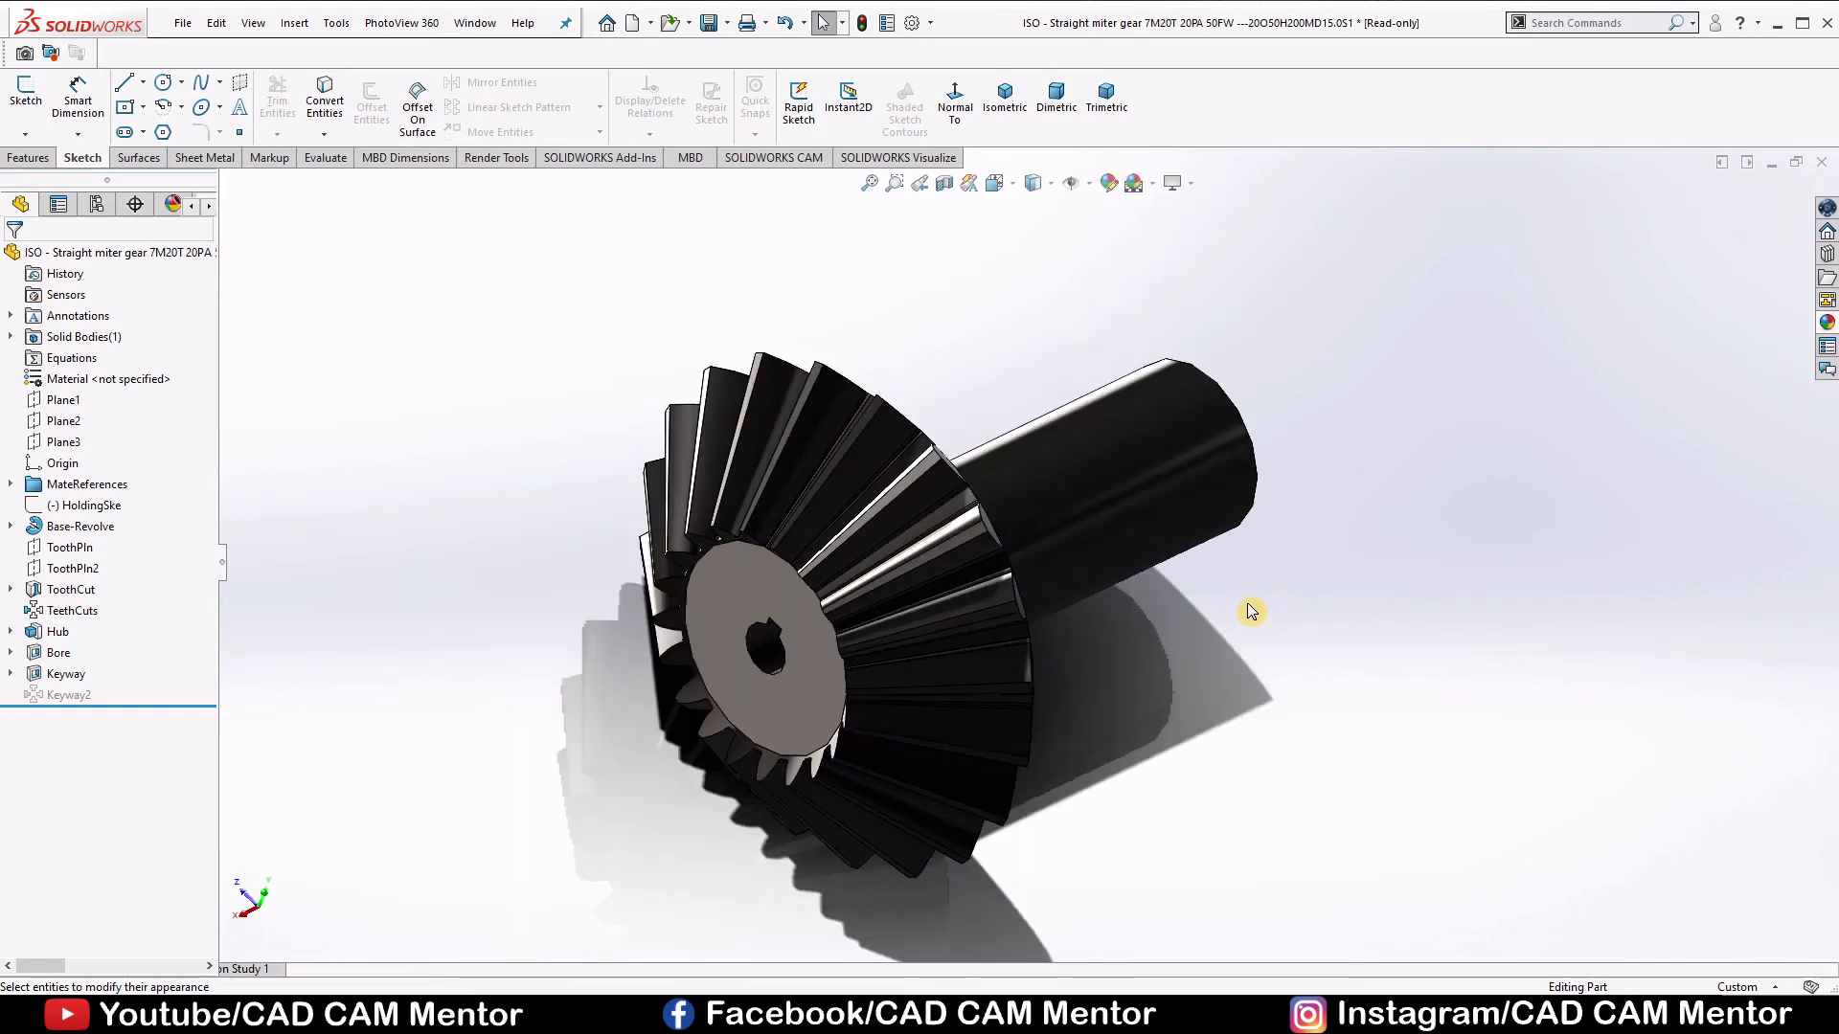
mouse_move(1248, 616)
middle_down()
mouse_move(1322, 561)
mouse_move(1274, 584)
mouse_move(1305, 546)
mouse_move(1273, 587)
mouse_move(1182, 619)
mouse_move(1236, 599)
mouse_move(1243, 578)
mouse_move(1207, 603)
mouse_move(1232, 580)
middle_up()
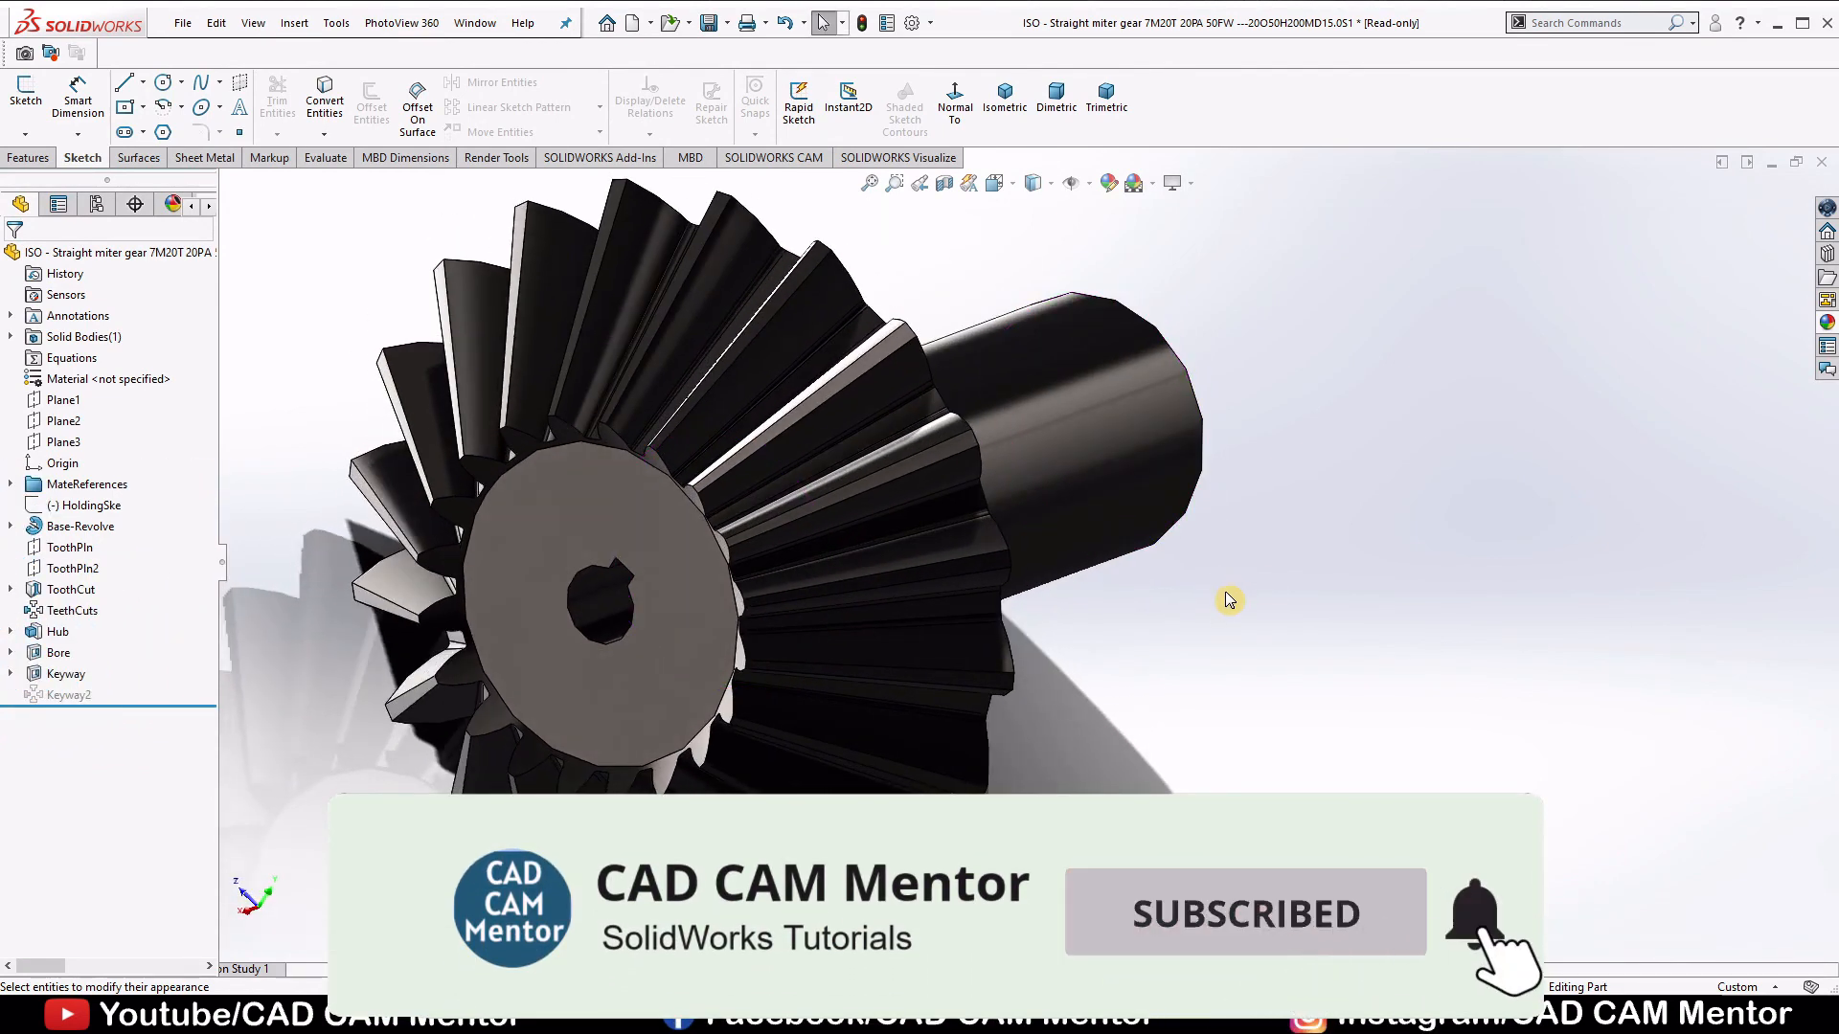
middle_drag(1226, 603, 1190, 612)
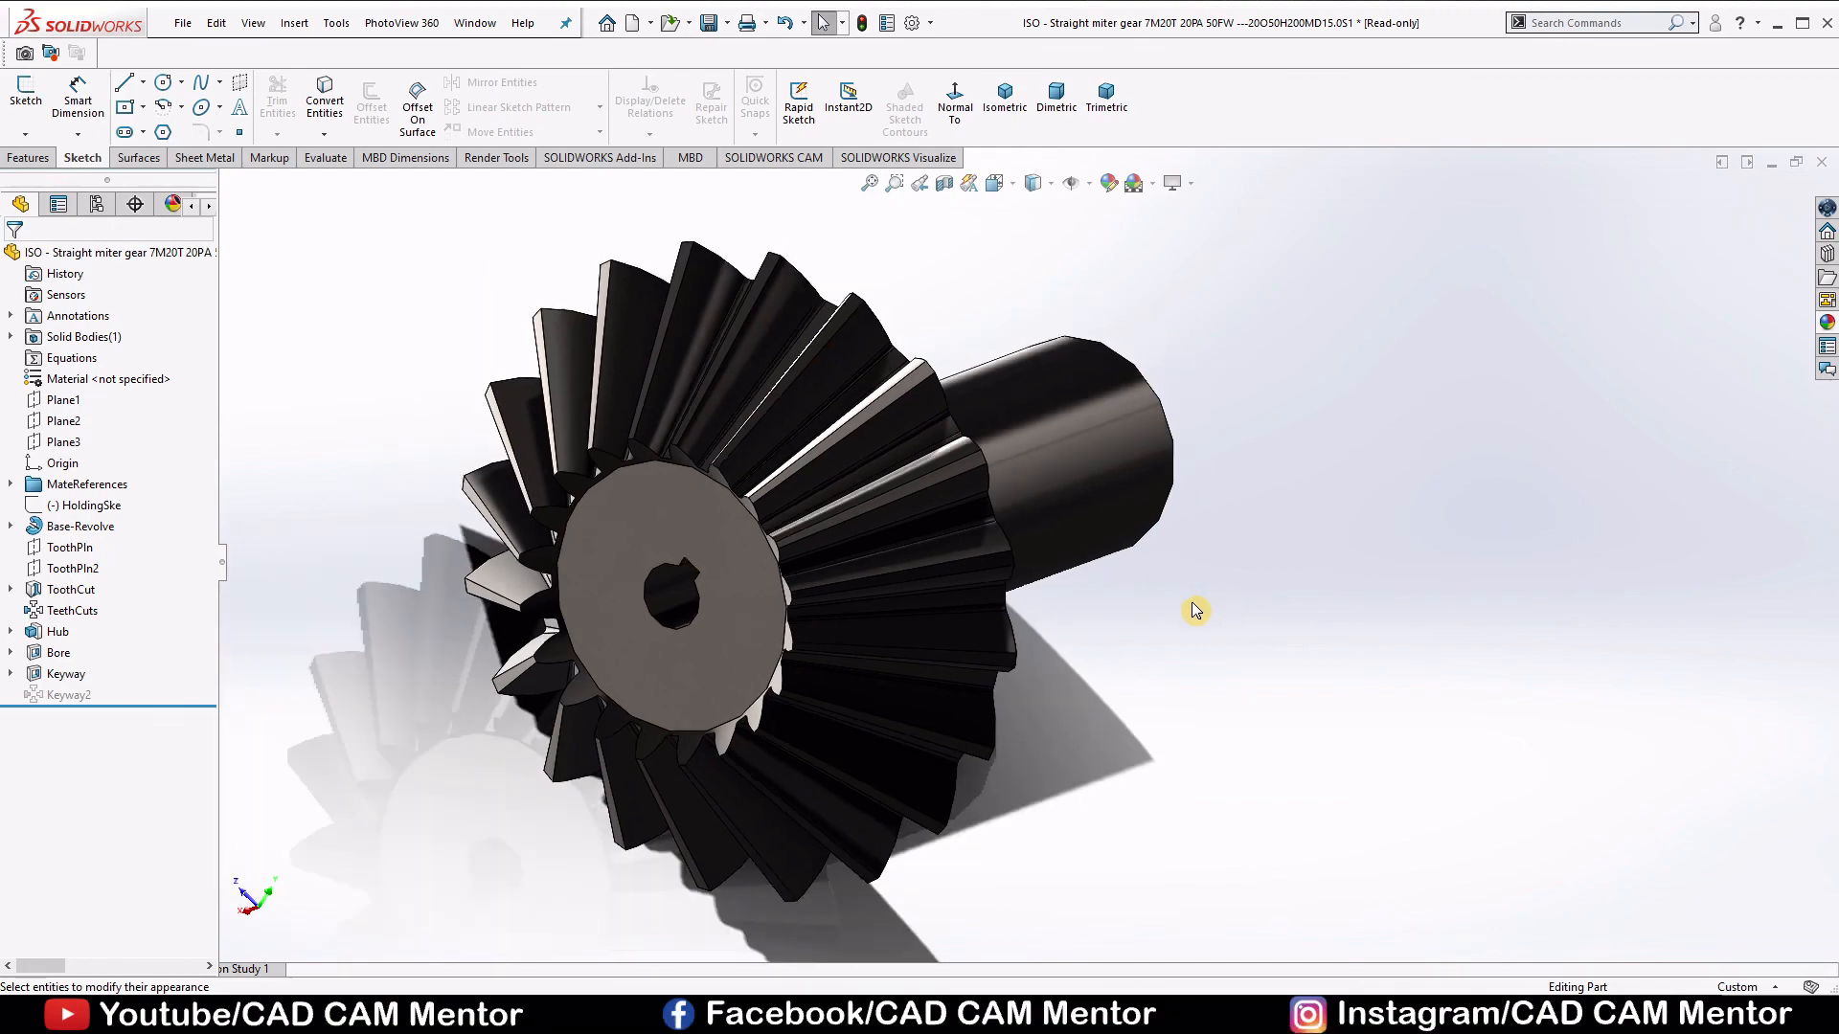